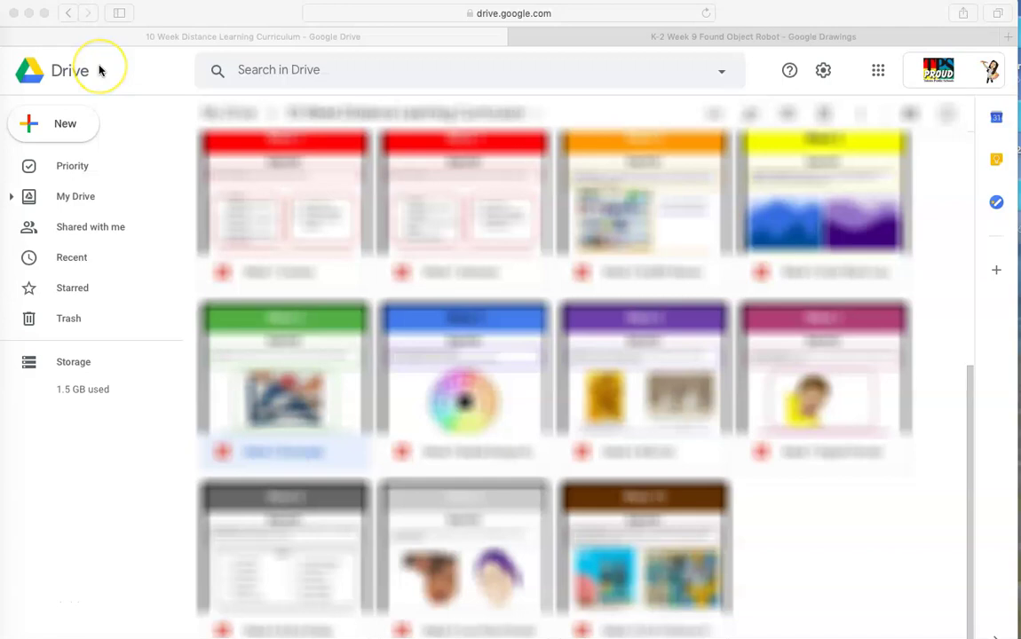
Step: Create a new blank Google Drawings file from Drive
{"action": "left_click", "coordinate": [100, 70]}
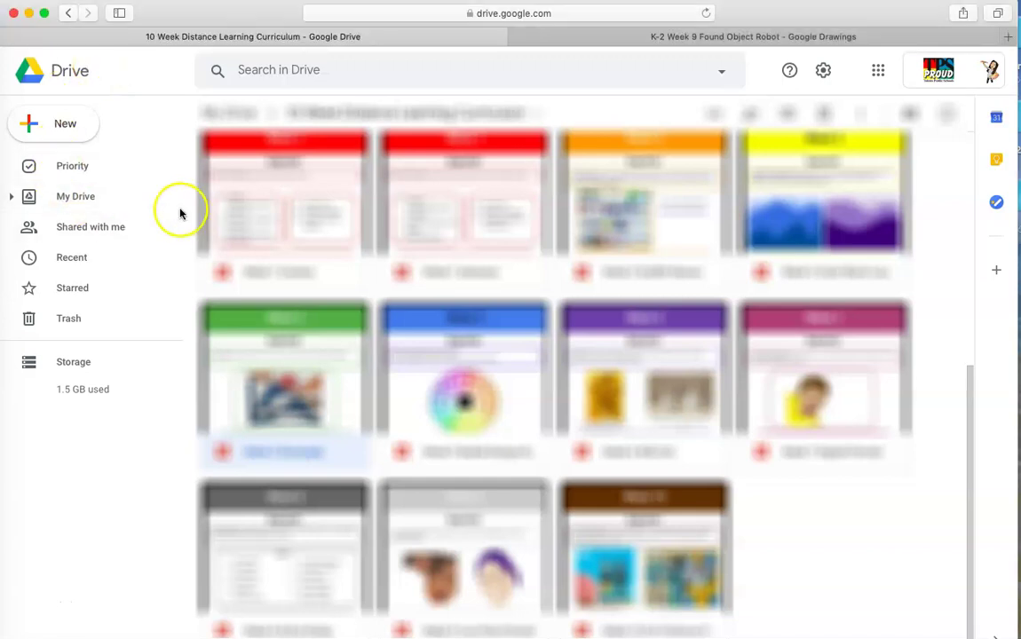
{"action": "left_click", "coordinate": [80, 139]}
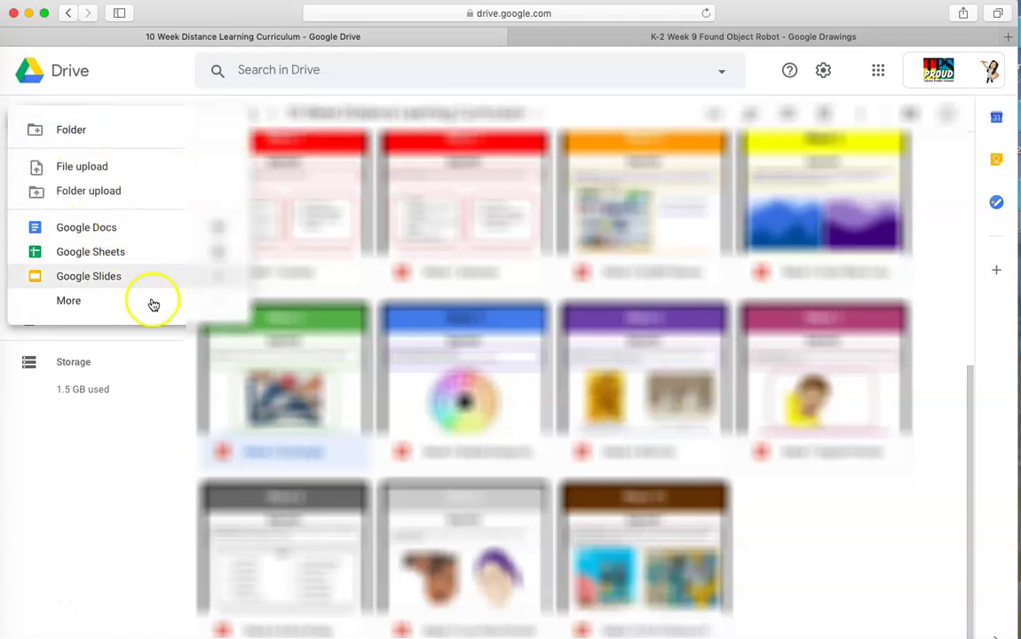
{"action": "mouse_move", "coordinate": [169, 306]}
{"action": "left_click", "coordinate": [282, 337]}
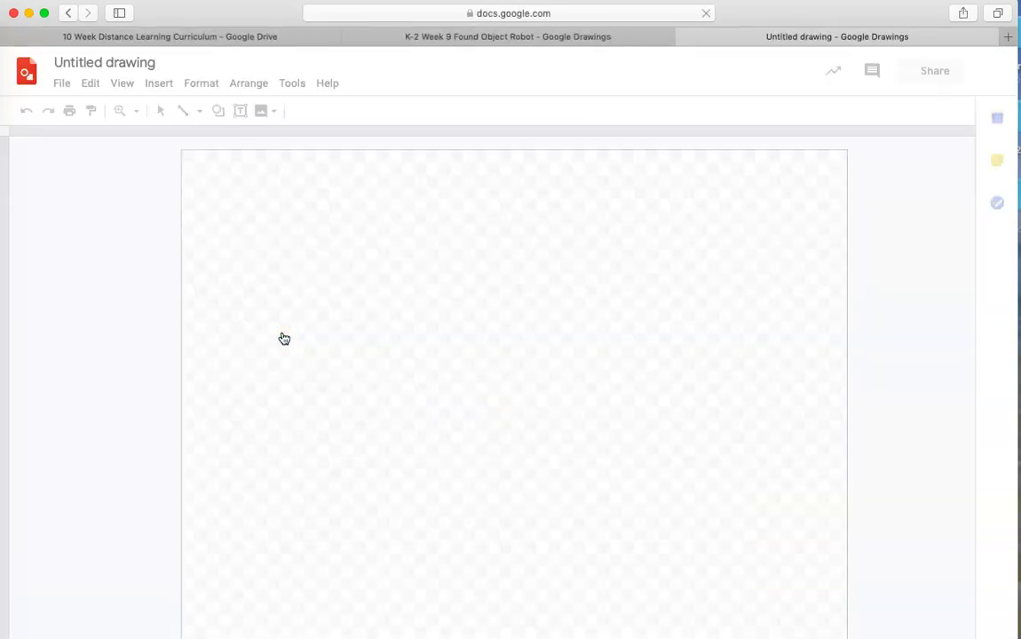
Step: Rename the untitled drawing to "Eye Color Wheel _ " followed by the teacher's name
{"action": "left_click", "coordinate": [104, 61]}
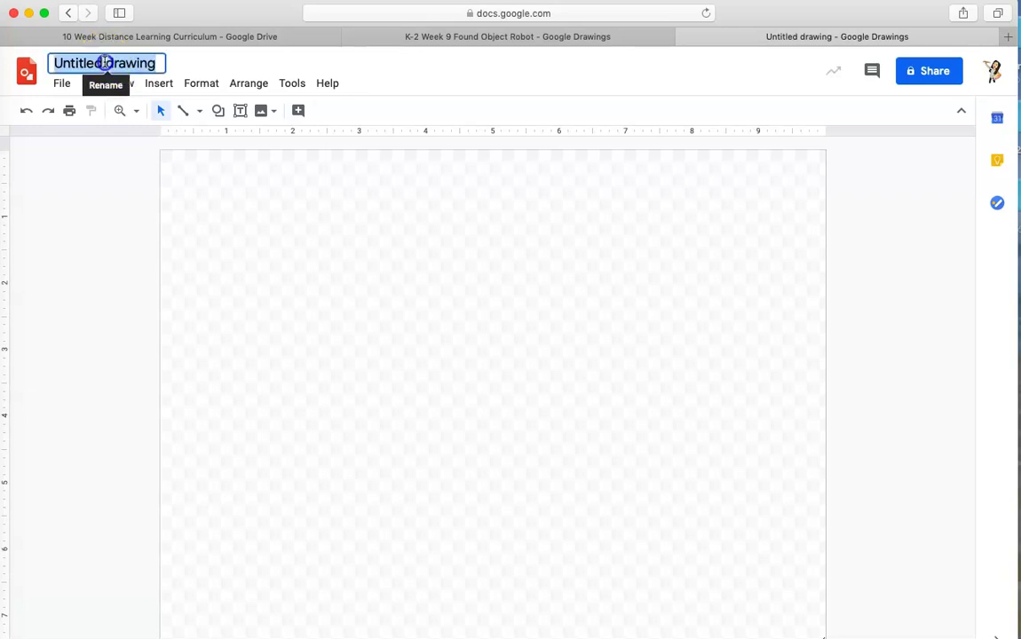
{"action": "type", "text": "Eye"}
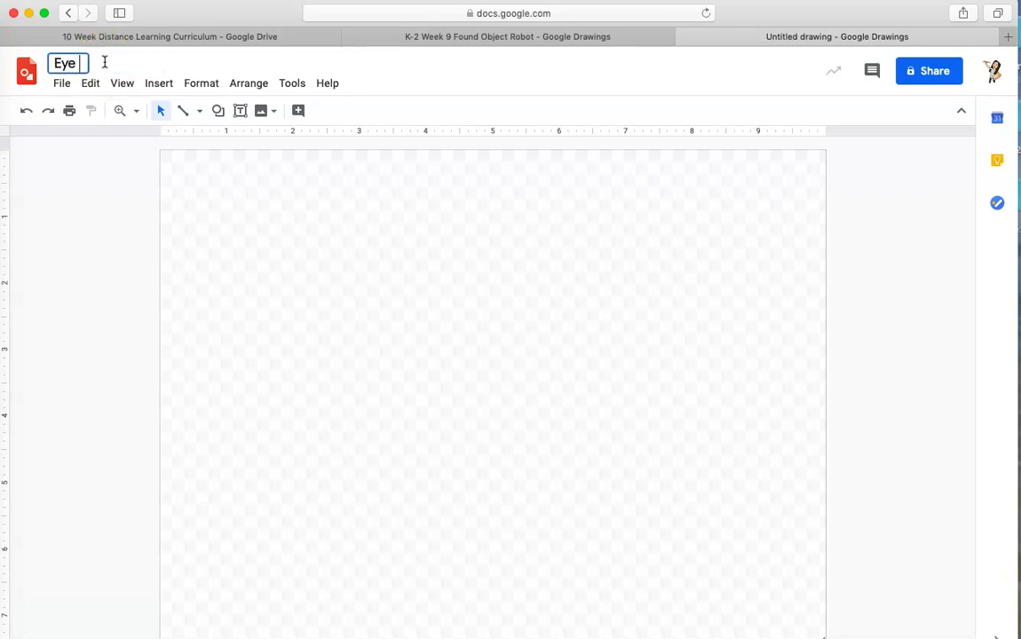
{"action": "type", "text": " Color Whe"}
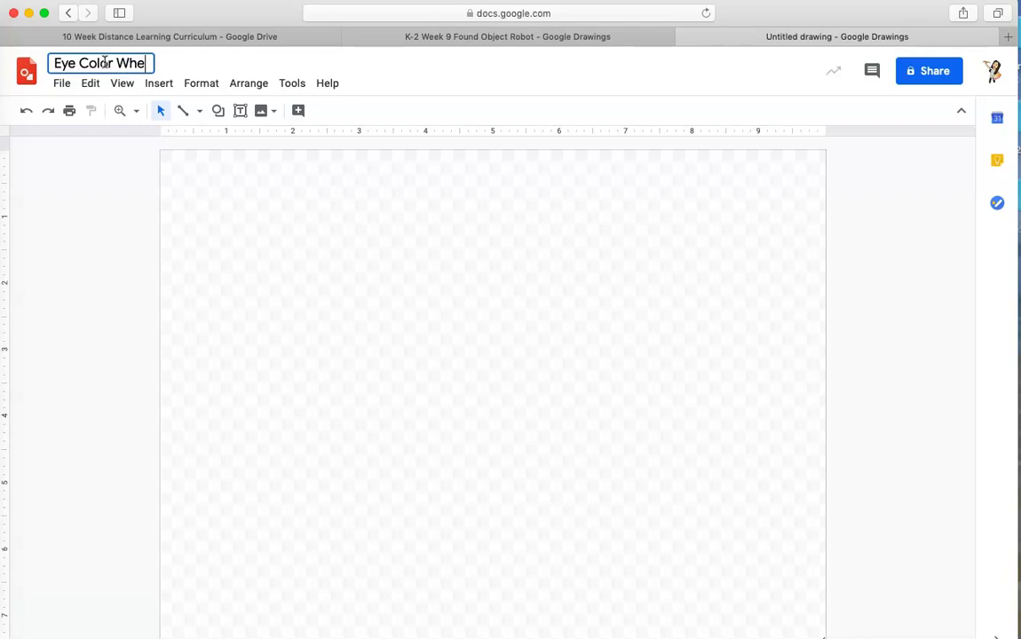
{"action": "type", "text": "el _ Mrs. Martinez"}
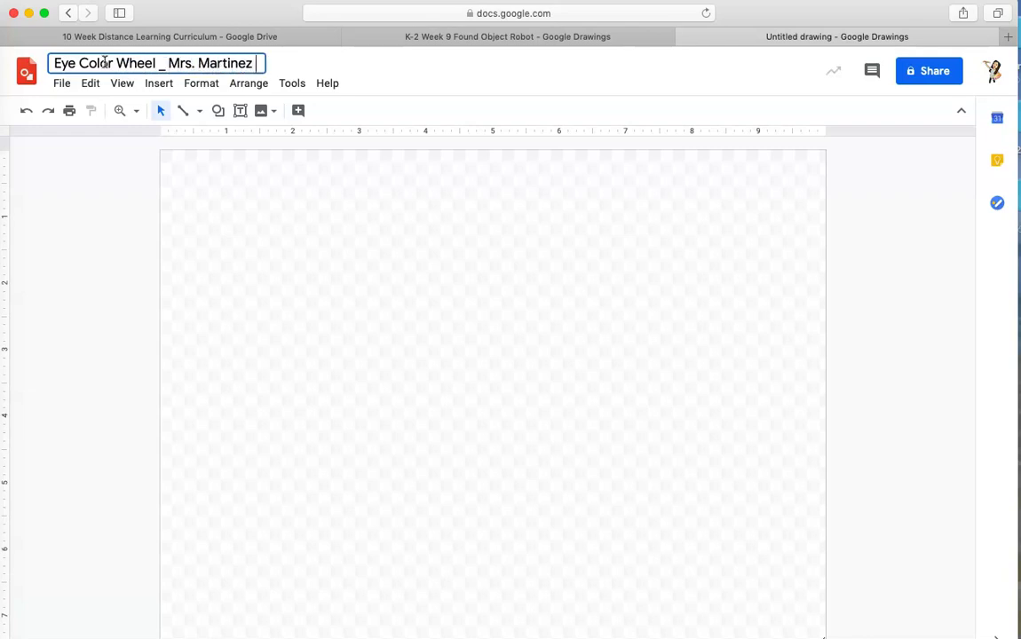
{"action": "left_click", "coordinate": [35, 199]}
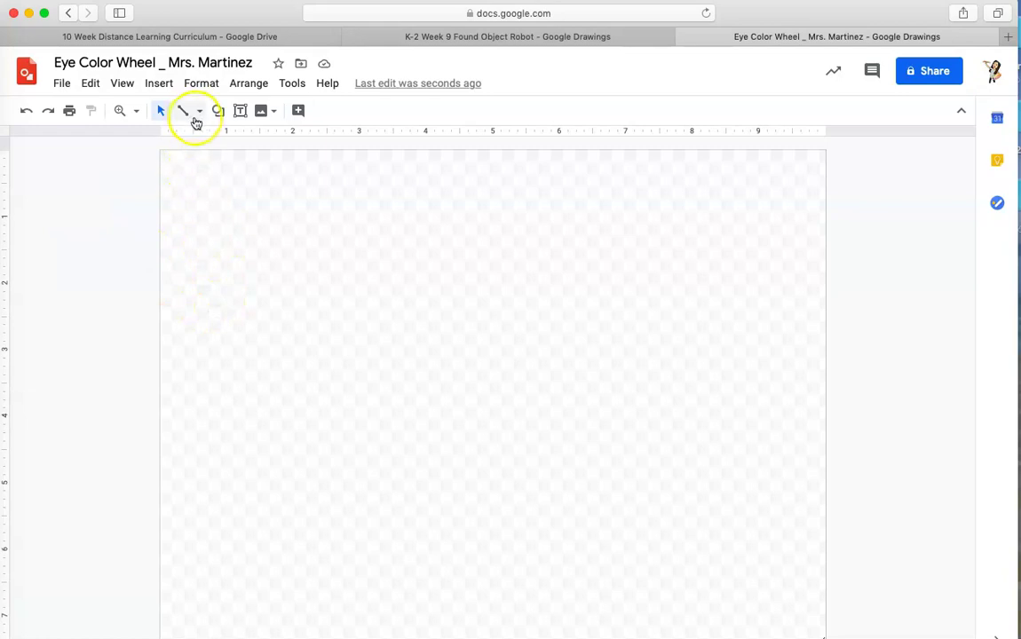
Step: Draw a closed almond-shaped eye outline on the canvas with the Curve tool, about 7.7 in wide and 4.6 in tall
{"action": "left_click", "coordinate": [199, 111]}
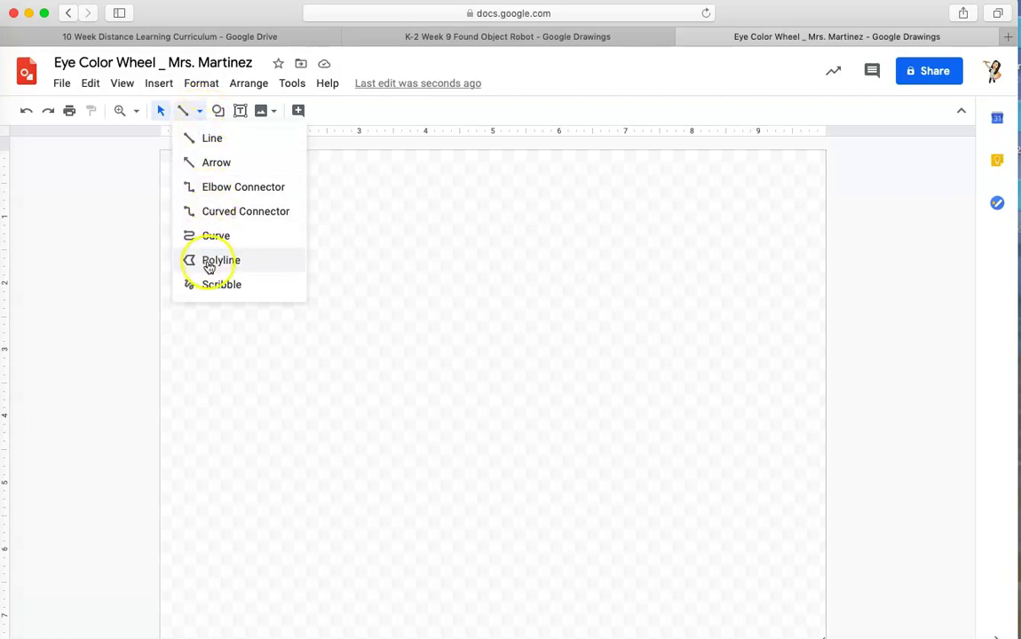
{"action": "left_click", "coordinate": [205, 235]}
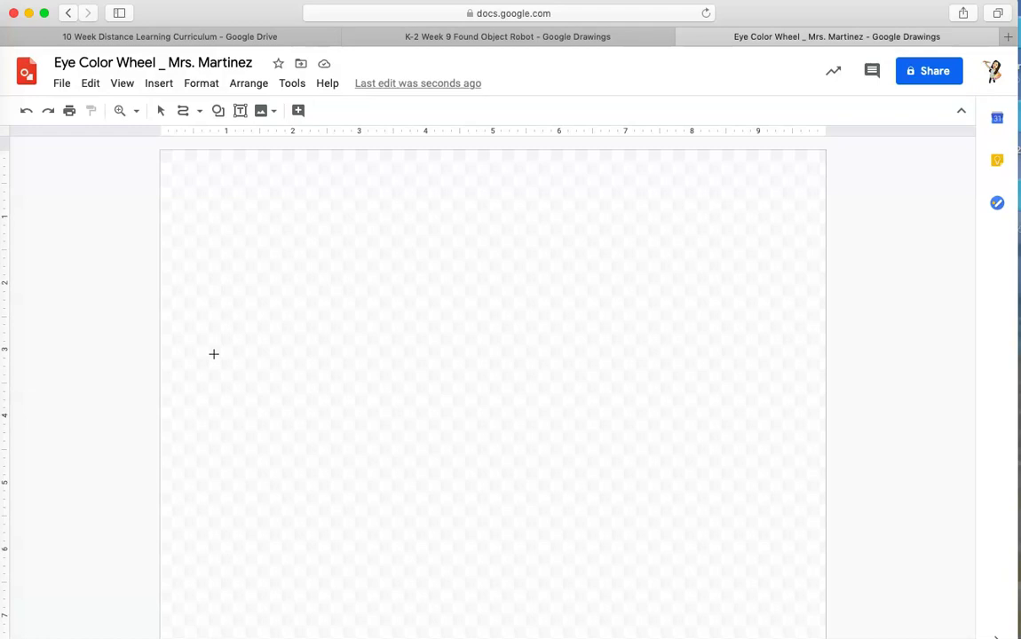
{"action": "left_click", "coordinate": [214, 355]}
{"action": "left_click", "coordinate": [280, 293]}
{"action": "left_click", "coordinate": [353, 243]}
{"action": "left_click", "coordinate": [479, 213]}
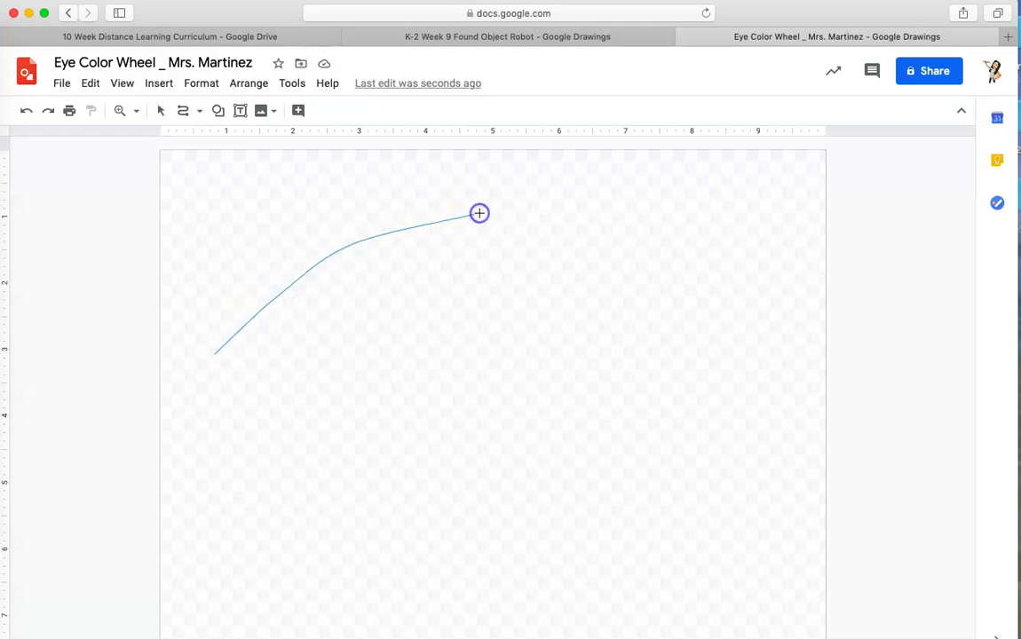
{"action": "left_click", "coordinate": [563, 234]}
{"action": "left_click", "coordinate": [588, 244]}
{"action": "left_click", "coordinate": [623, 267]}
{"action": "left_click", "coordinate": [648, 289]}
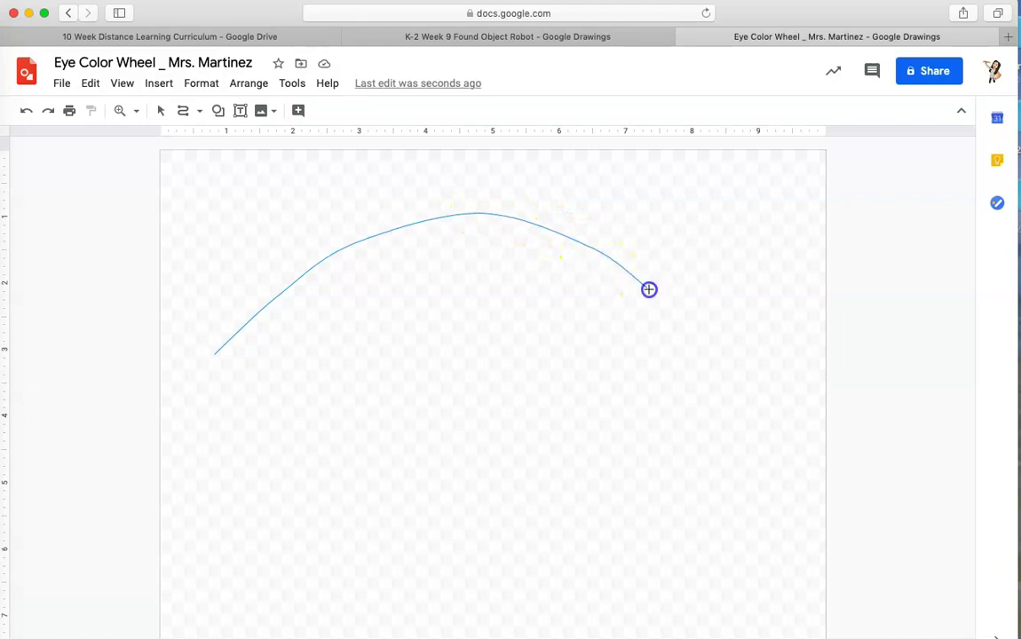
{"action": "left_click", "coordinate": [695, 342]}
{"action": "left_click", "coordinate": [716, 364]}
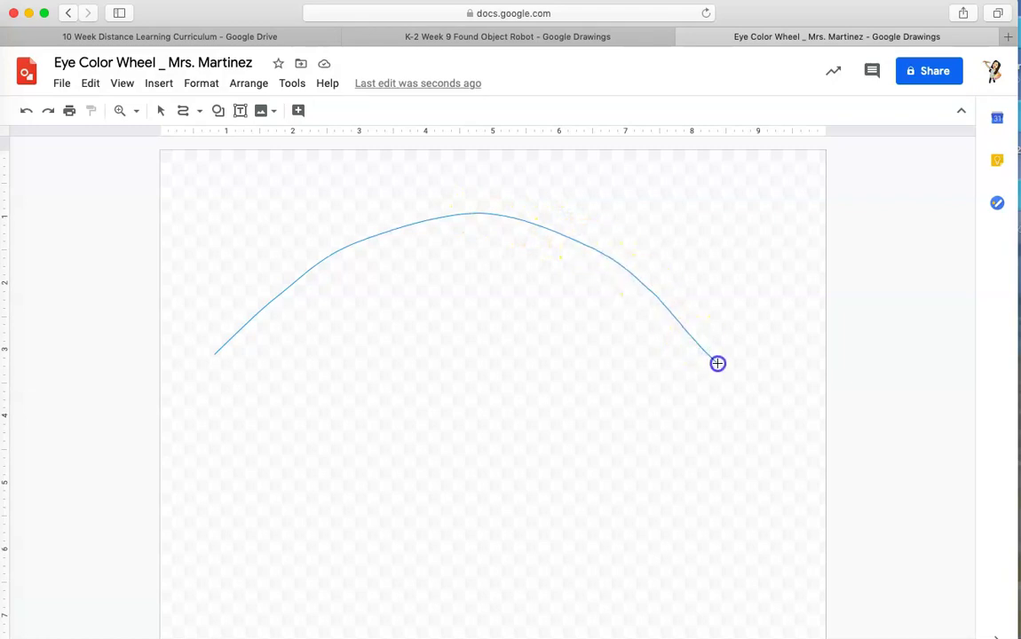
{"action": "left_click", "coordinate": [668, 418]}
{"action": "left_click", "coordinate": [593, 468]}
{"action": "left_click", "coordinate": [480, 515]}
{"action": "left_click", "coordinate": [373, 503]}
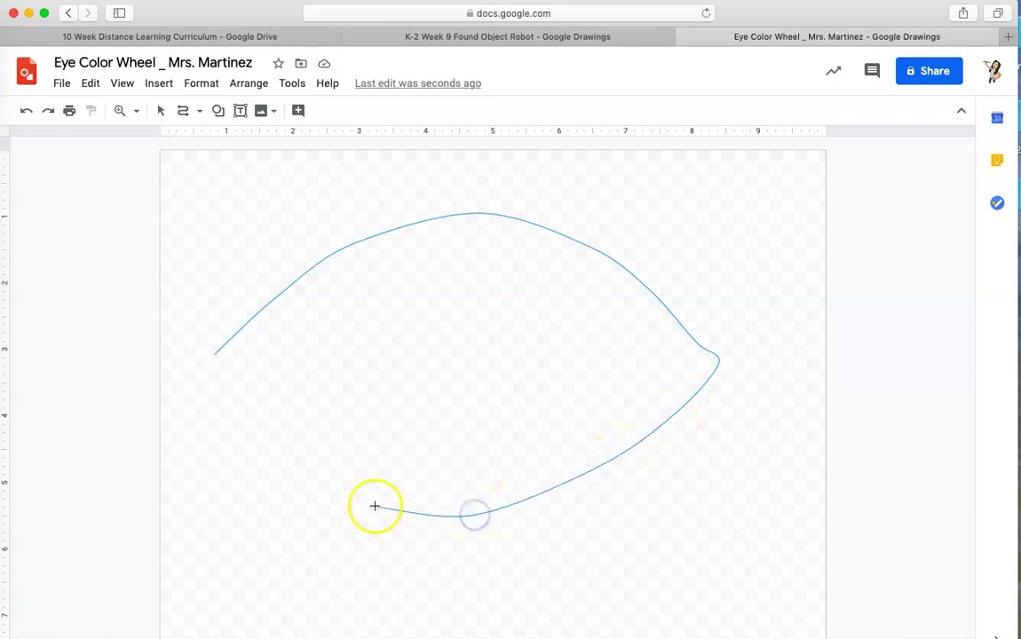
{"action": "left_click", "coordinate": [273, 442]}
{"action": "left_click", "coordinate": [219, 381]}
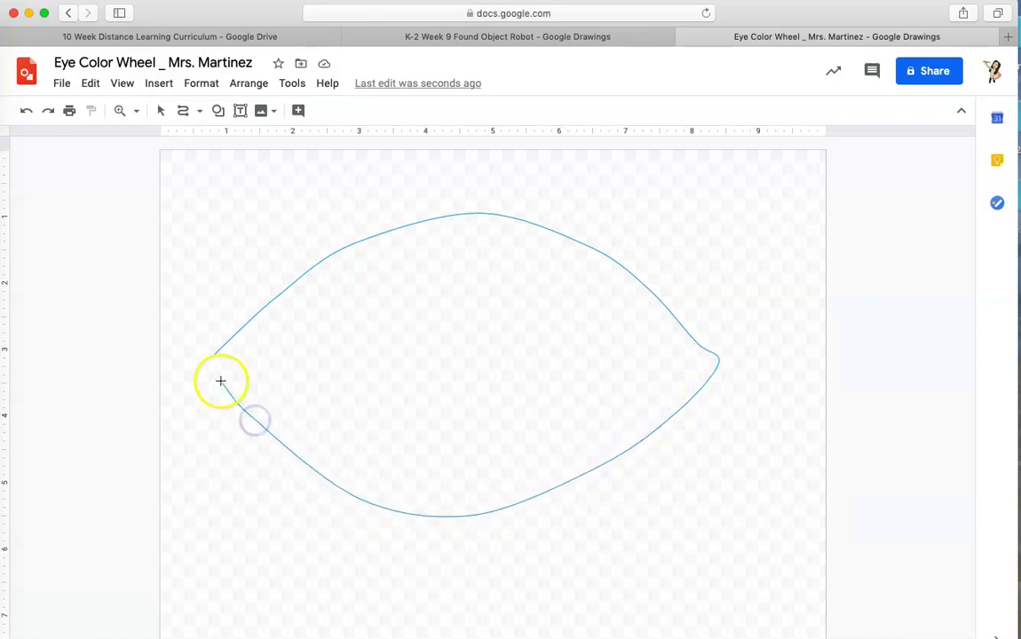
{"action": "left_click", "coordinate": [214, 354]}
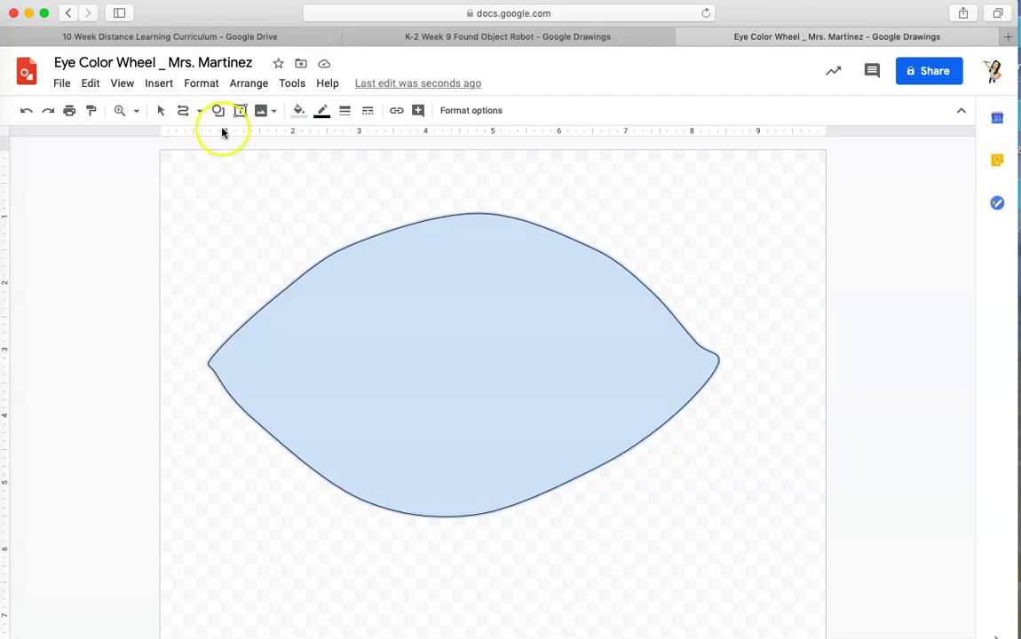
Step: Give the eye outline a transparent fill and a black border with a weight of 8px
{"action": "left_click", "coordinate": [297, 112]}
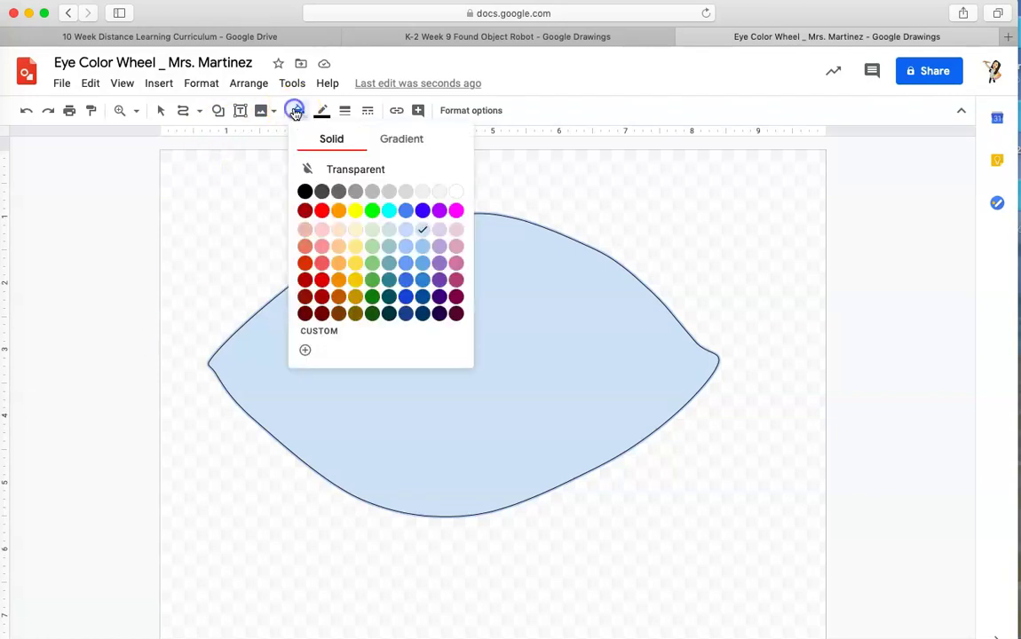
{"action": "left_click", "coordinate": [320, 168]}
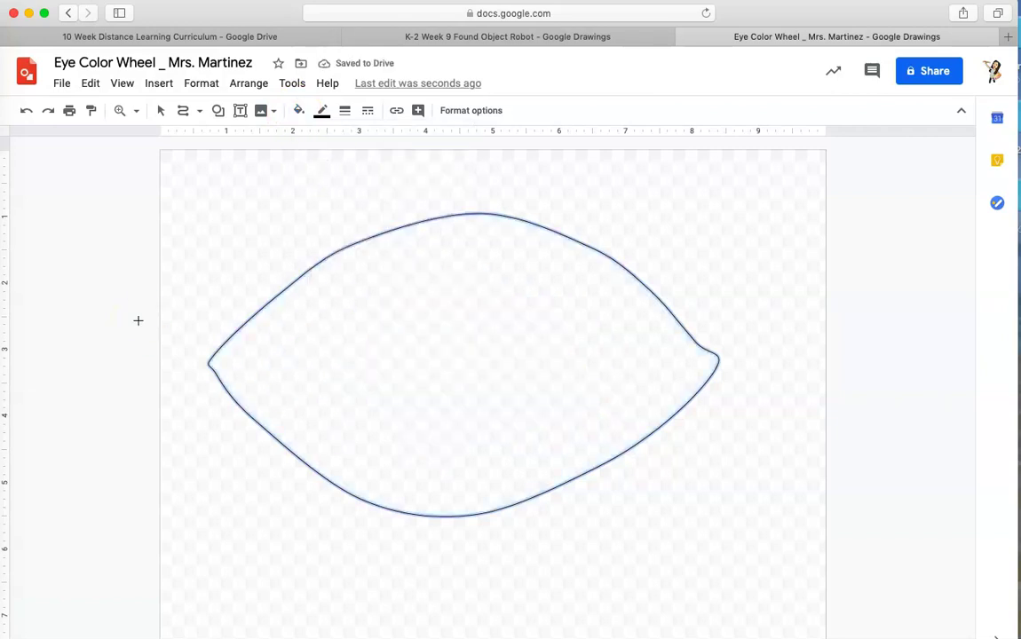
{"action": "left_click", "coordinate": [323, 121]}
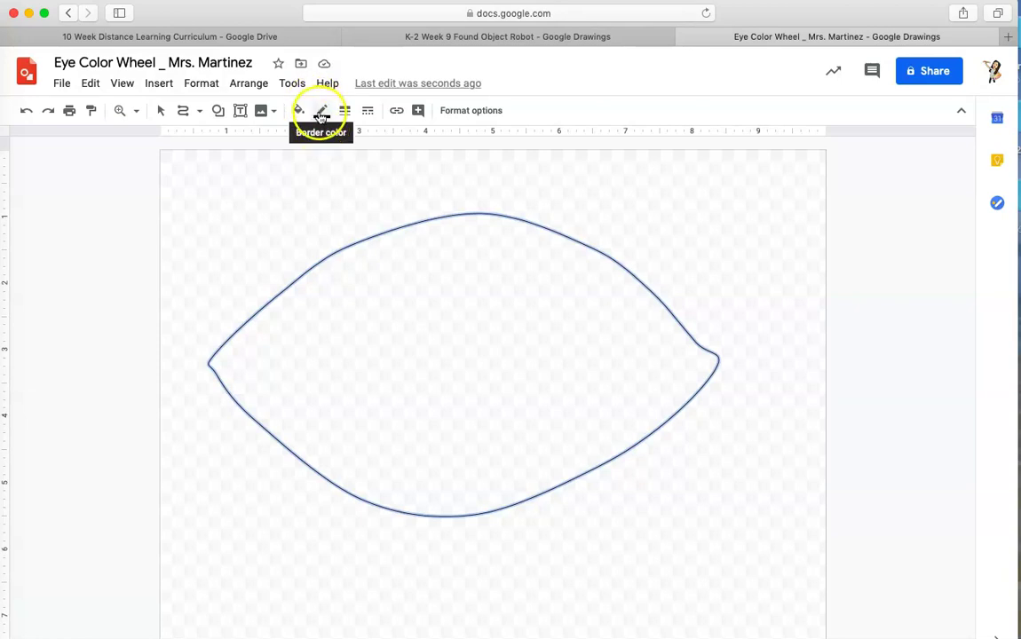
{"action": "left_click", "coordinate": [323, 122]}
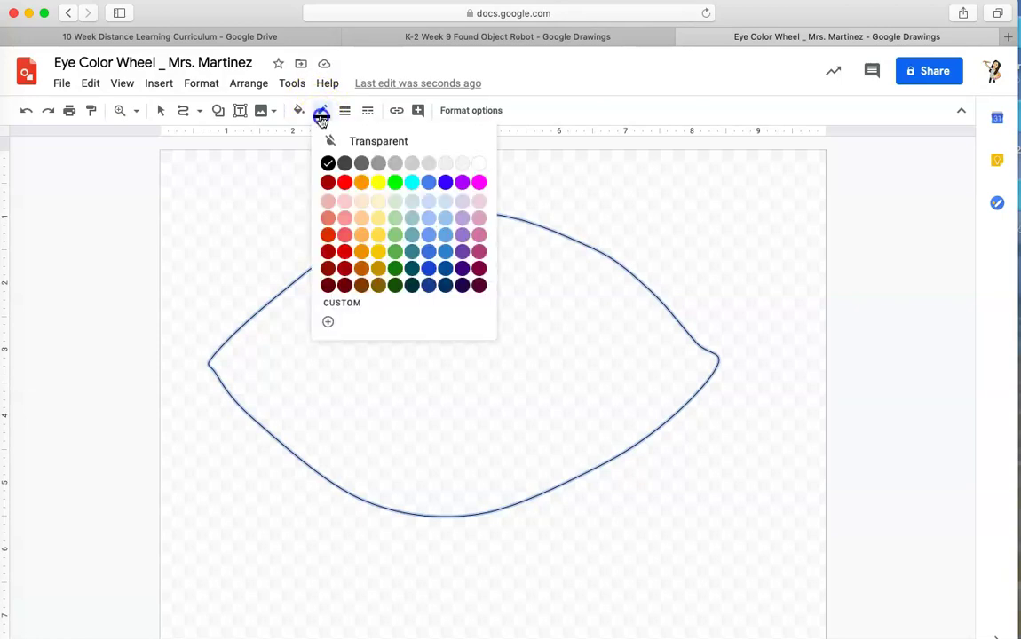
{"action": "left_click", "coordinate": [328, 165]}
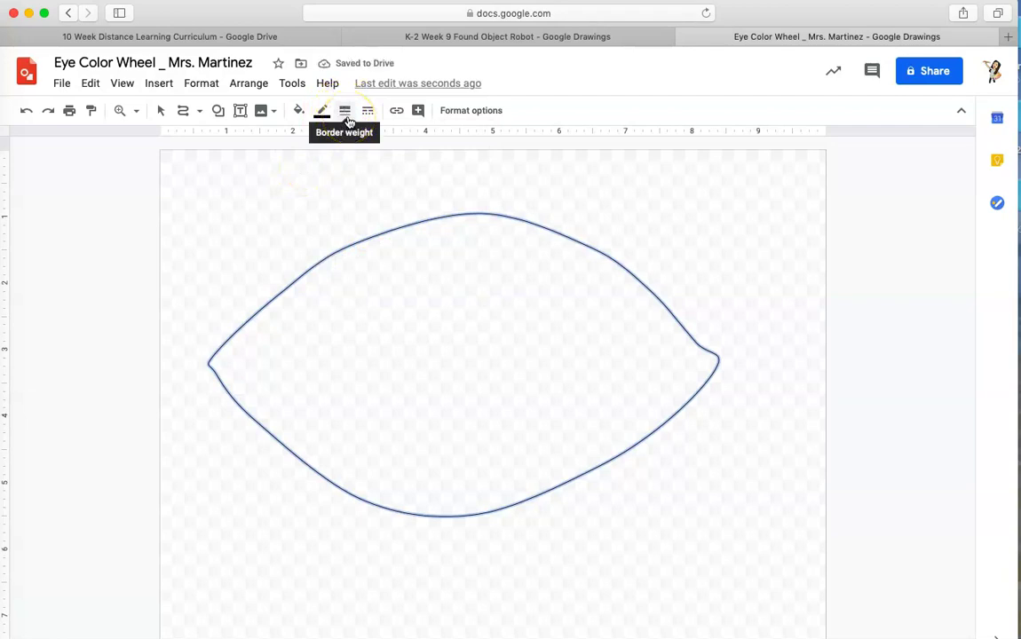
{"action": "left_click", "coordinate": [345, 113]}
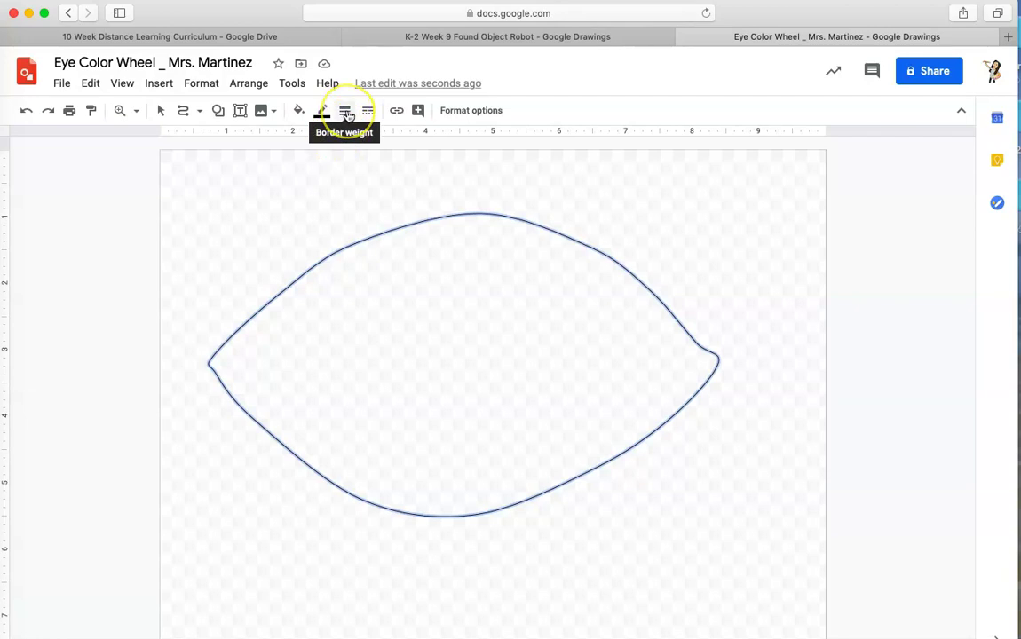
{"action": "left_click", "coordinate": [347, 114]}
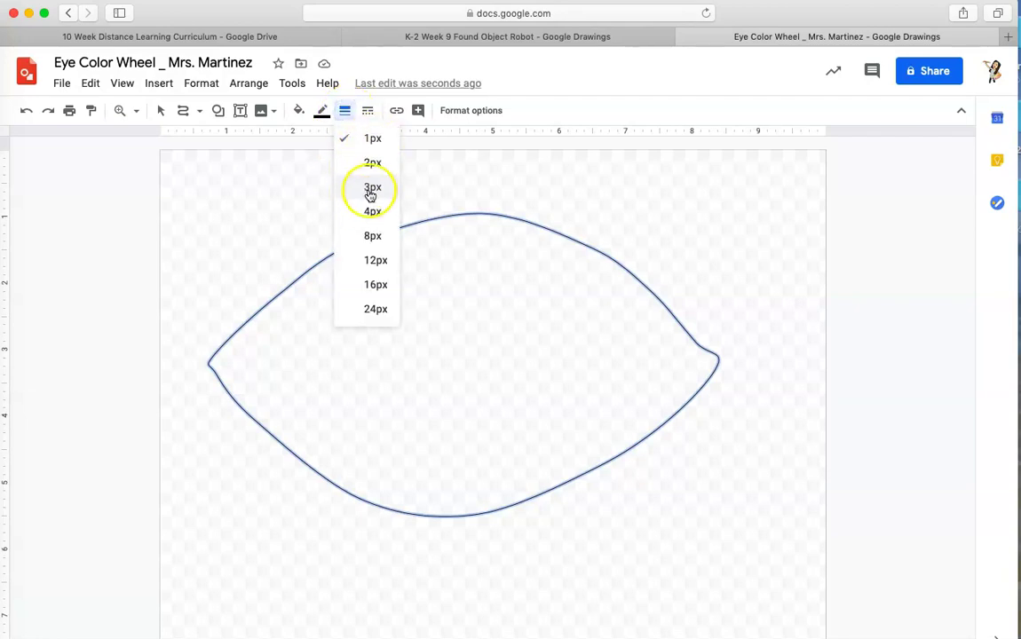
{"action": "left_click", "coordinate": [373, 238]}
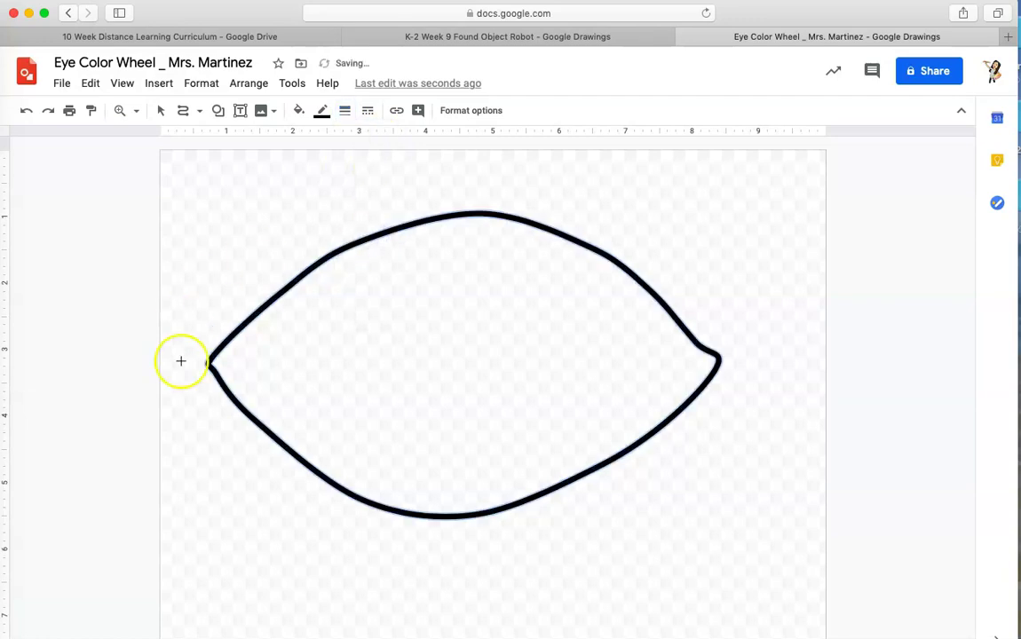
Step: Enlarge the eye outline to about 9.1 in wide and 5.8 in tall and center it horizontally on the canvas
{"action": "left_click", "coordinate": [160, 115]}
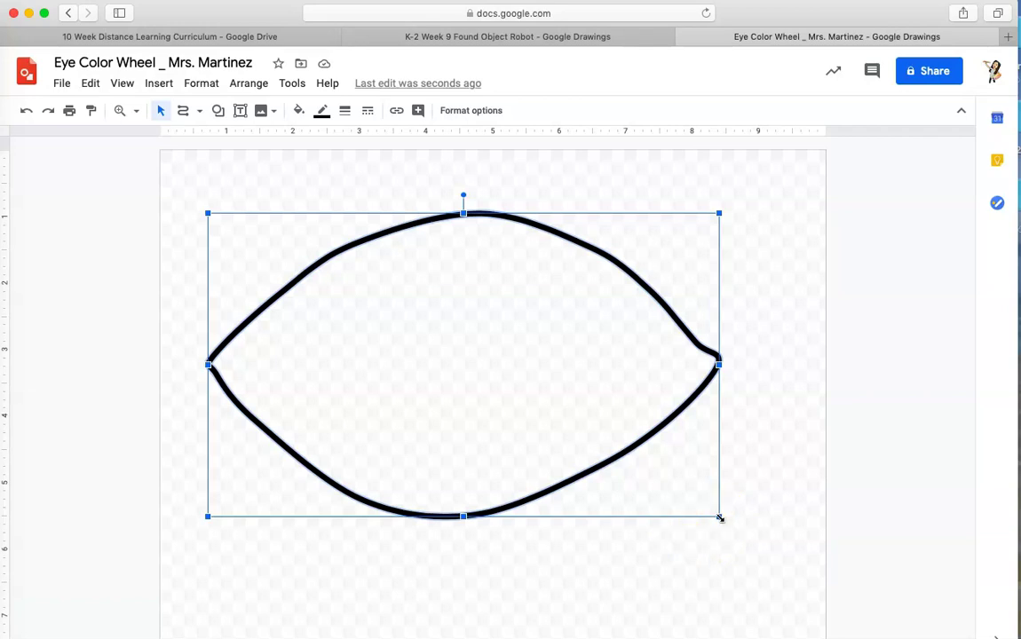
{"action": "left_click_drag", "start_coordinate": [719, 517], "coordinate": [815, 601]}
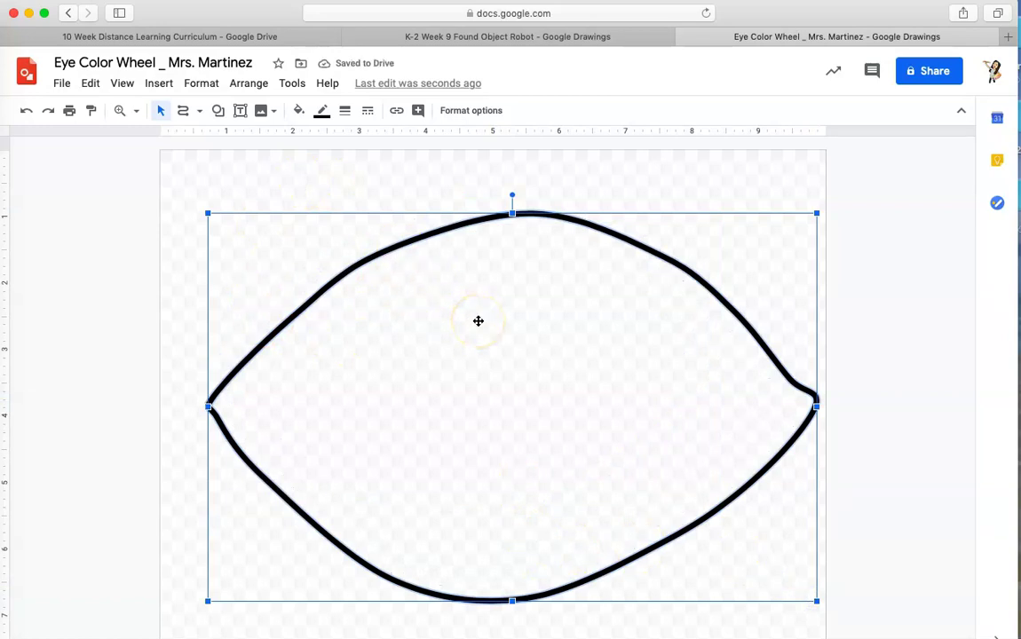
{"action": "left_click_drag", "start_coordinate": [476, 320], "coordinate": [465, 301]}
{"action": "left_click", "coordinate": [57, 404]}
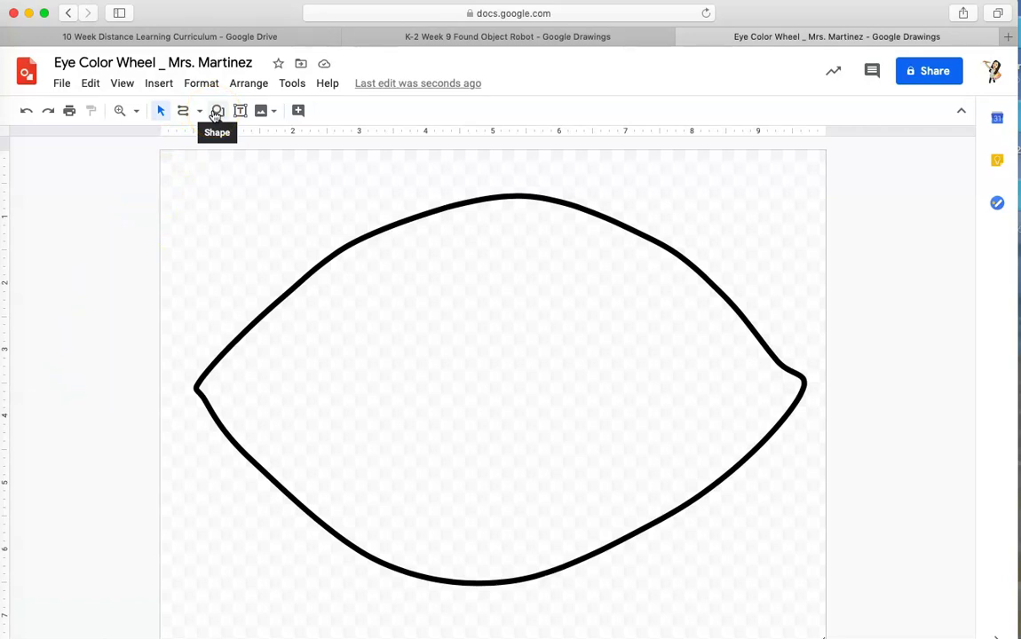
Step: Draw an oval for the iris inside the eye outline, about 4.5 in wide and 5.1 in tall
{"action": "left_click", "coordinate": [216, 115]}
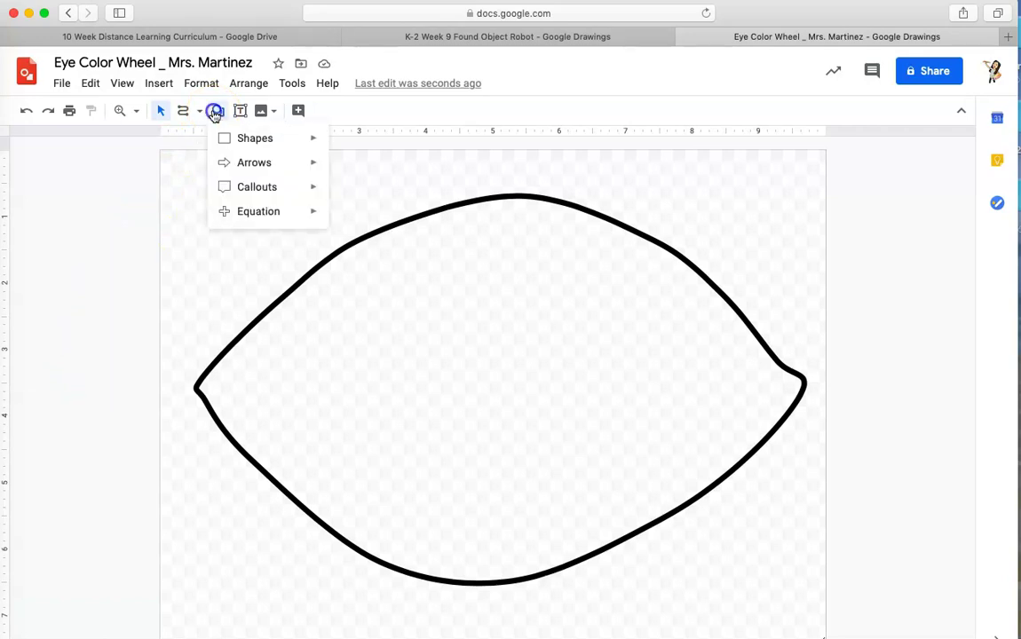
{"action": "mouse_move", "coordinate": [227, 144]}
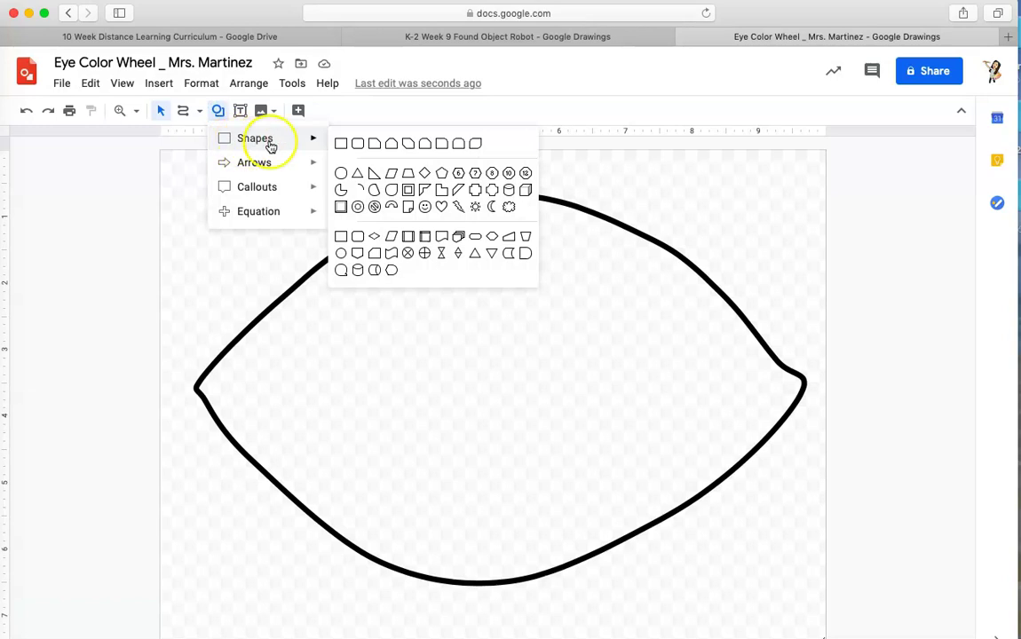
{"action": "left_click", "coordinate": [341, 172]}
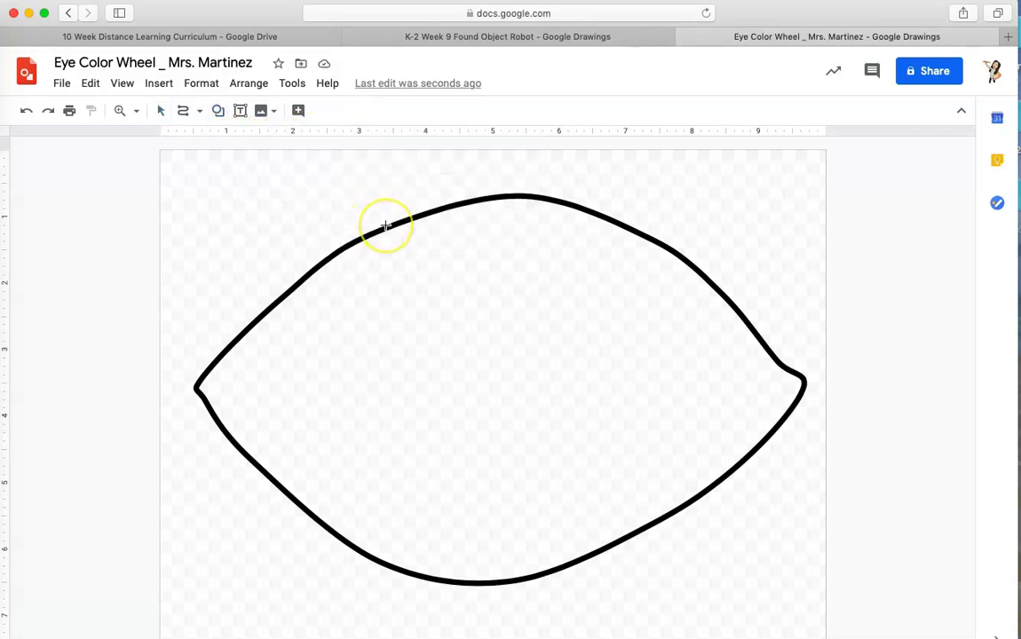
{"action": "left_click_drag", "start_coordinate": [386, 226], "coordinate": [687, 568]}
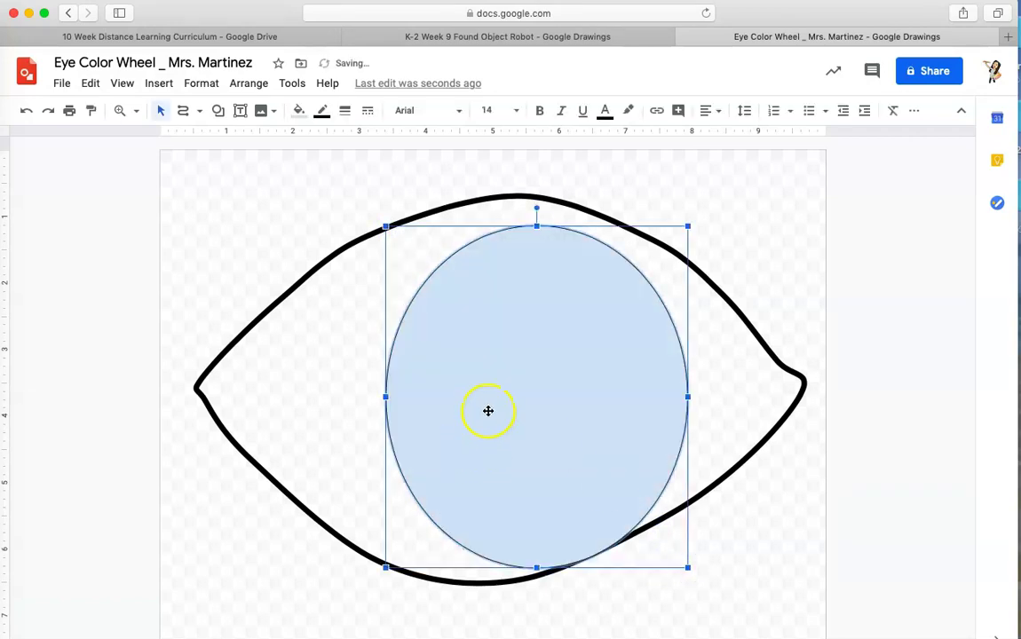
Step: Center the iris oval in the eye and enlarge it to about 5.3 in wide and 5.7 in tall, reaching both lids
{"action": "left_click_drag", "start_coordinate": [546, 380], "coordinate": [515, 376]}
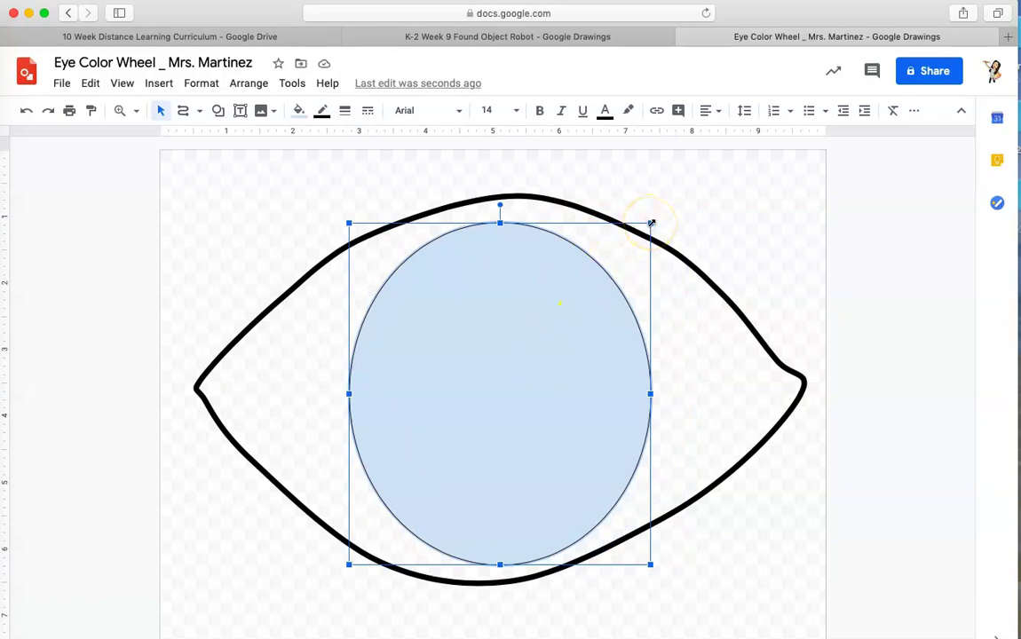
{"action": "left_click_drag", "start_coordinate": [651, 223], "coordinate": [675, 200]}
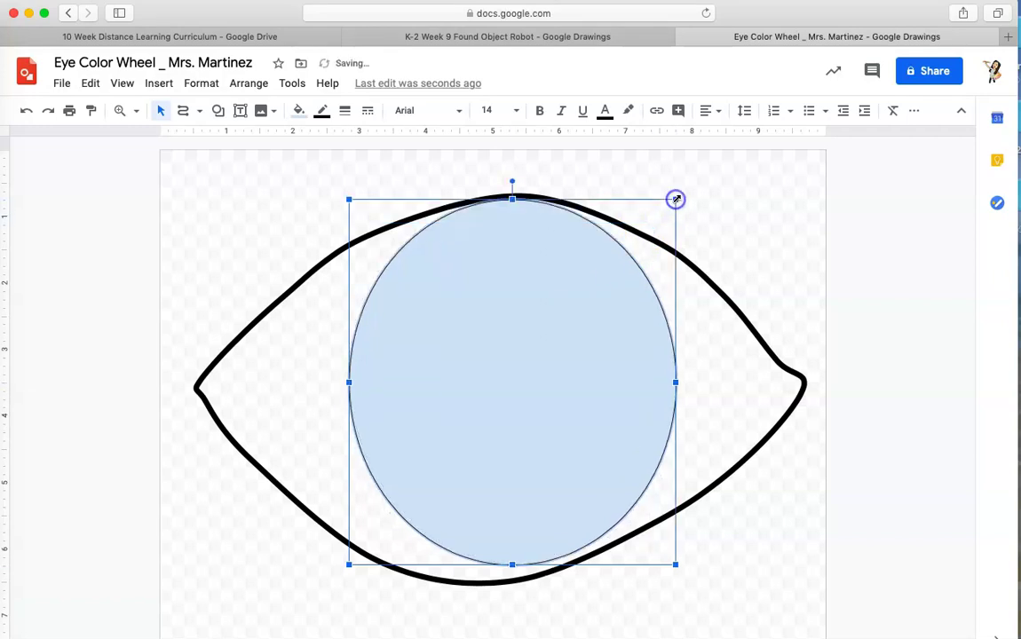
{"action": "left_click_drag", "start_coordinate": [348, 564], "coordinate": [325, 578]}
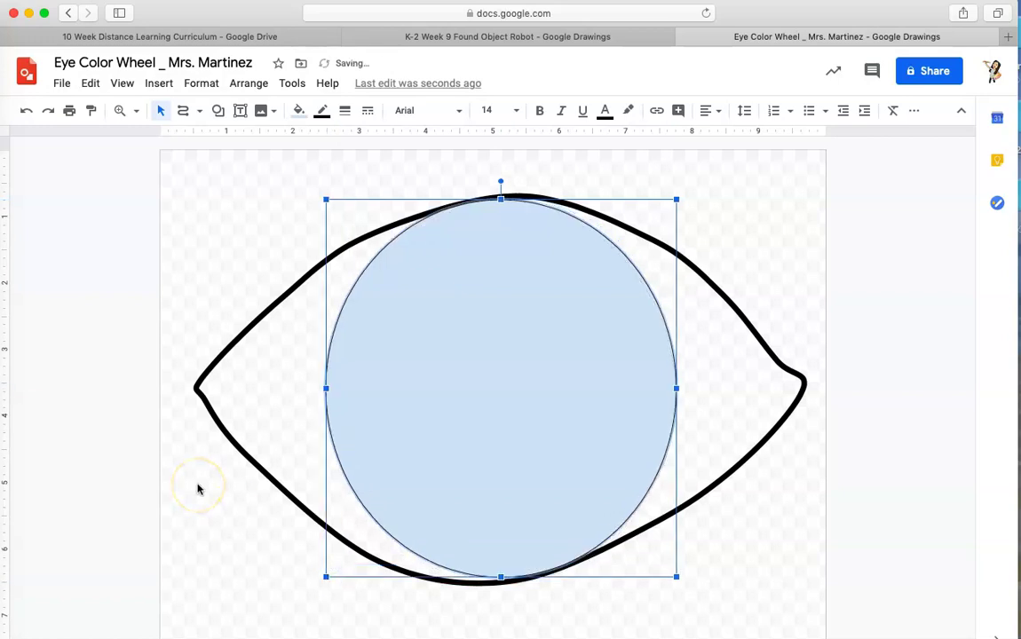
Step: Give the iris oval a transparent fill and a black border with a weight of 8px
{"action": "left_click", "coordinate": [297, 111]}
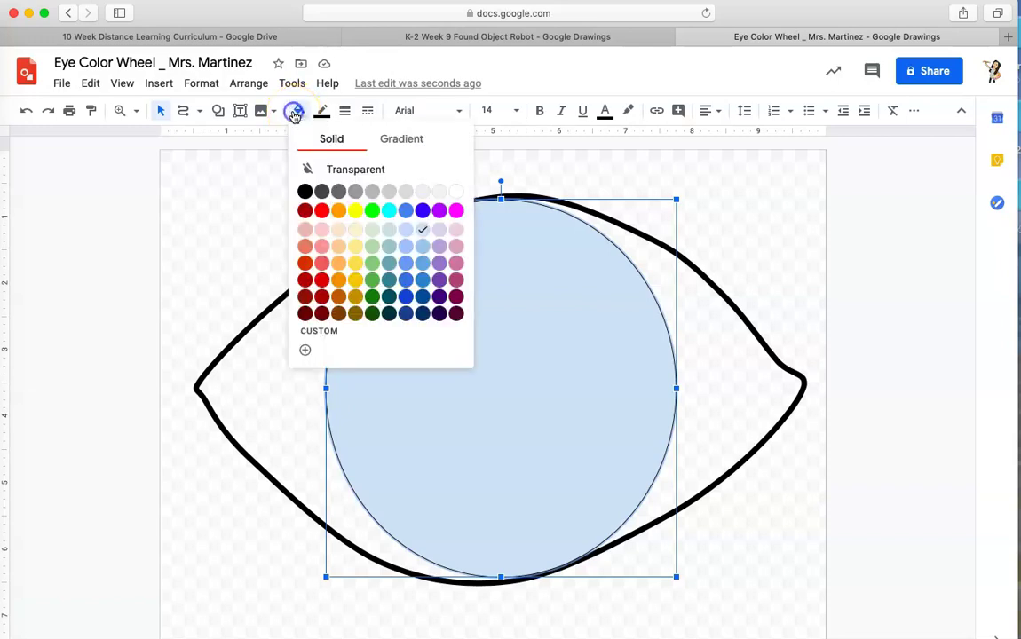
{"action": "left_click", "coordinate": [315, 170]}
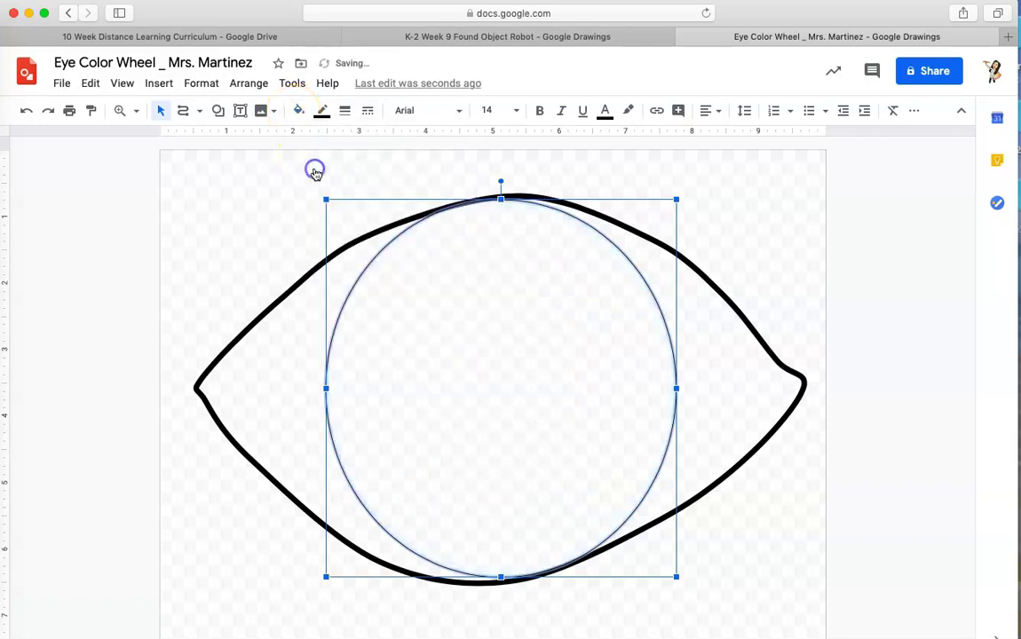
{"action": "left_click", "coordinate": [322, 111]}
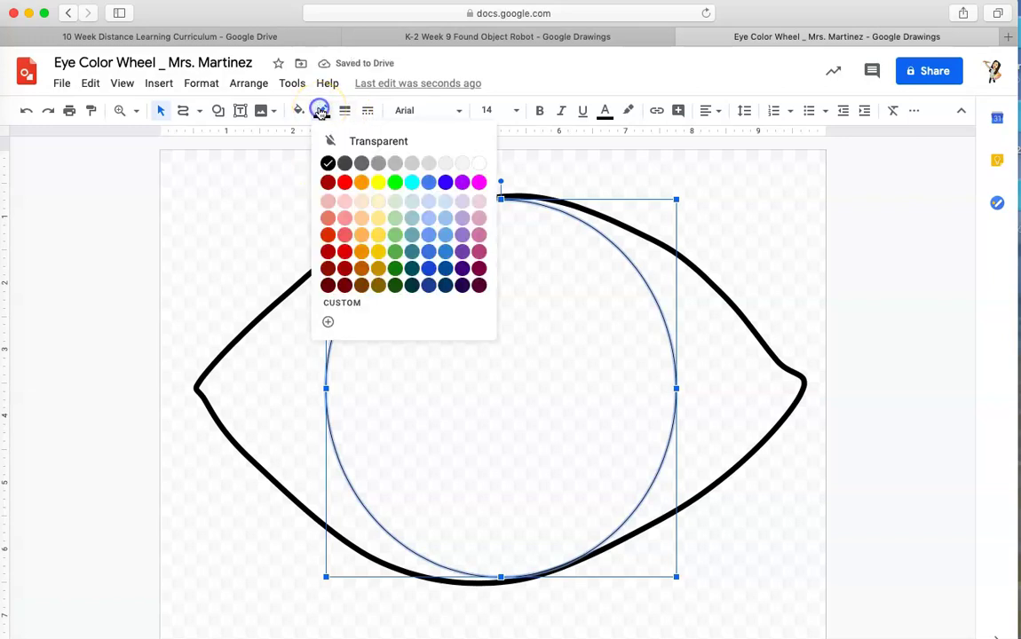
{"action": "left_click", "coordinate": [328, 163]}
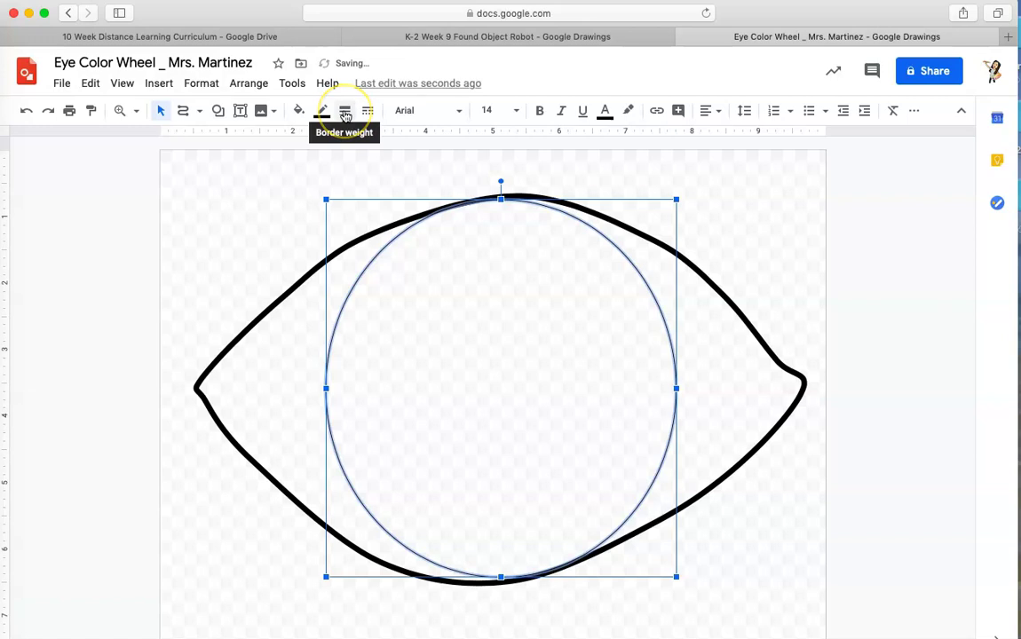
{"action": "left_click", "coordinate": [345, 114]}
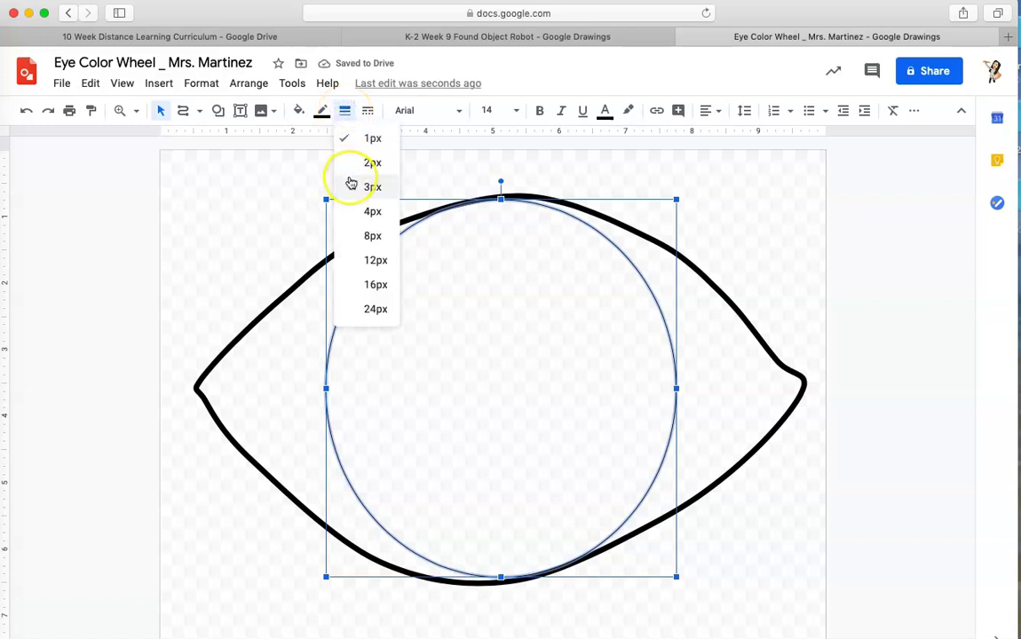
{"action": "left_click", "coordinate": [350, 238]}
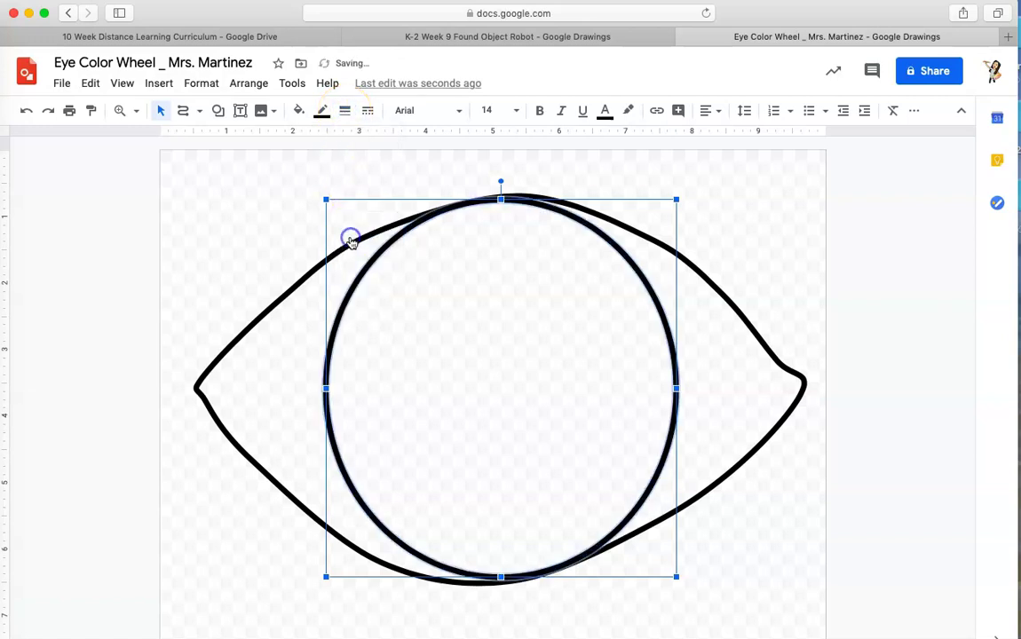
{"action": "left_click", "coordinate": [139, 352]}
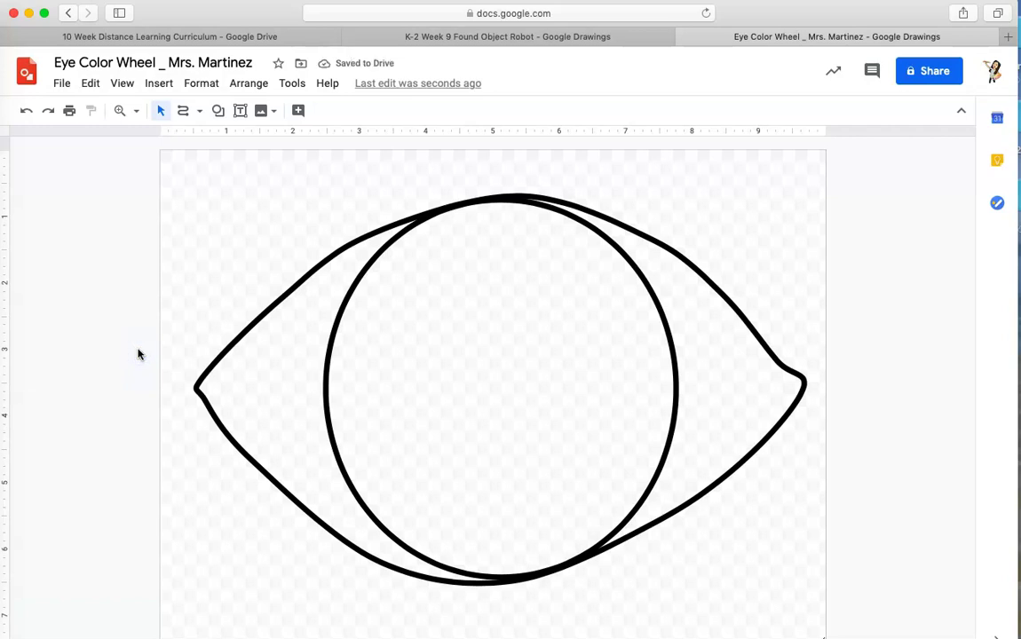
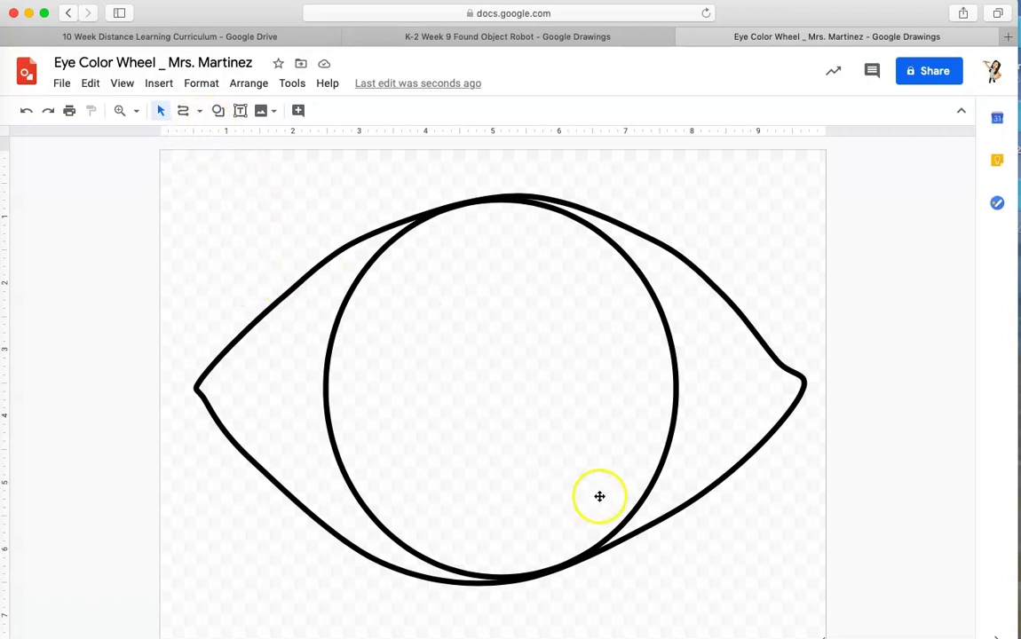
Step: Draw a straight vertical line through the iris from its topmost to its bottommost connection point
{"action": "left_click", "coordinate": [200, 112]}
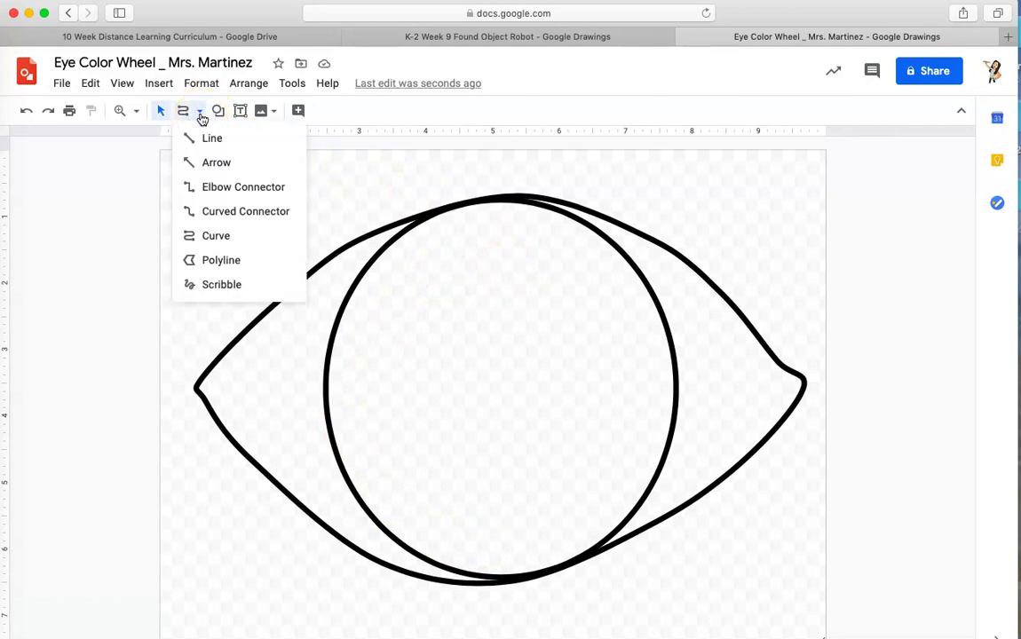
{"action": "left_click", "coordinate": [213, 147]}
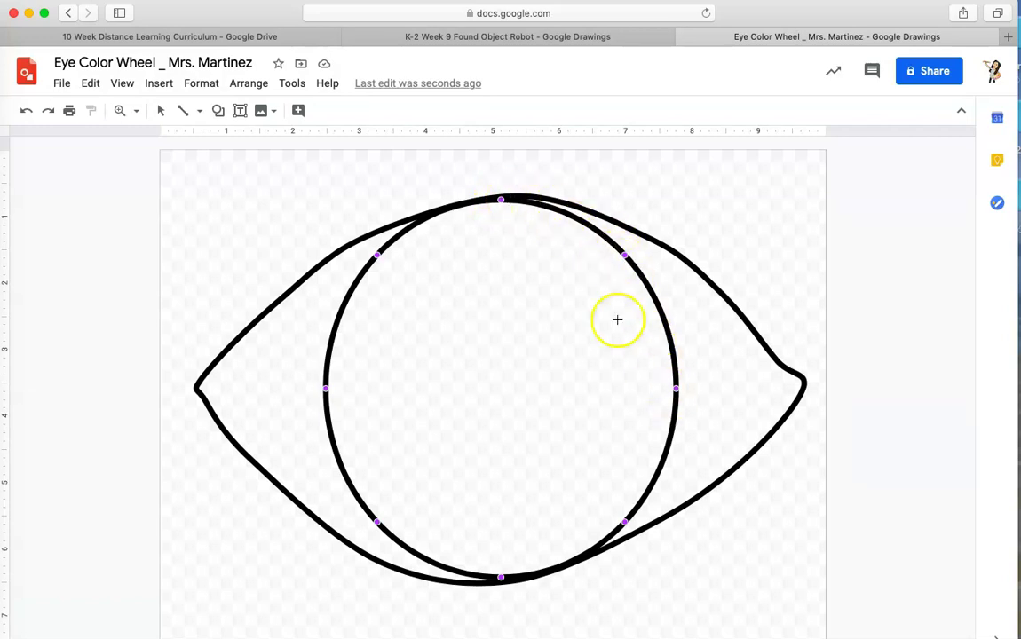
{"action": "left_click", "coordinate": [501, 198]}
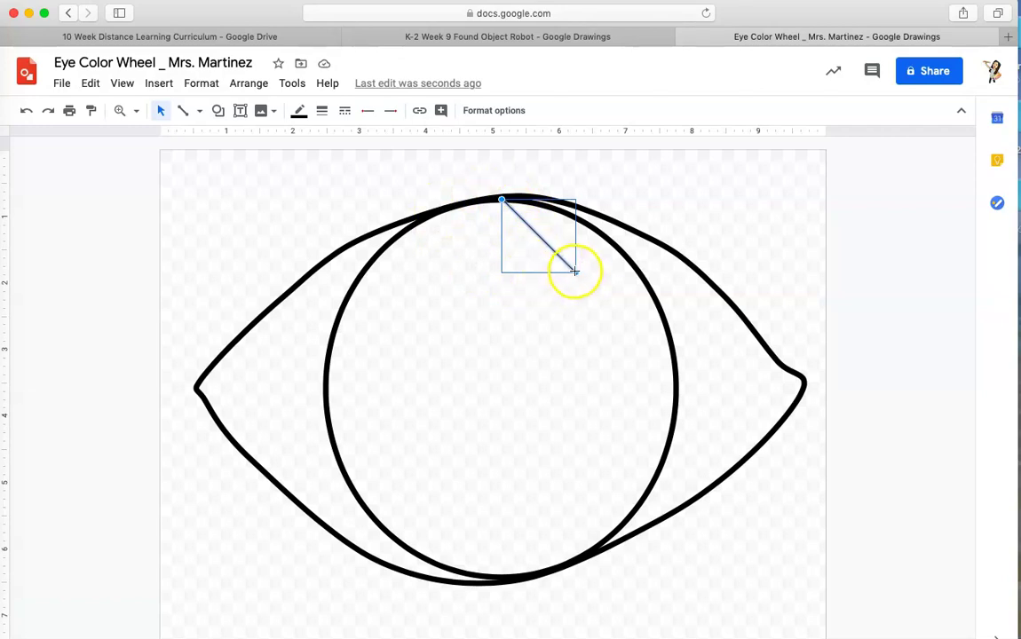
{"action": "left_click_drag", "start_coordinate": [574, 271], "coordinate": [500, 576]}
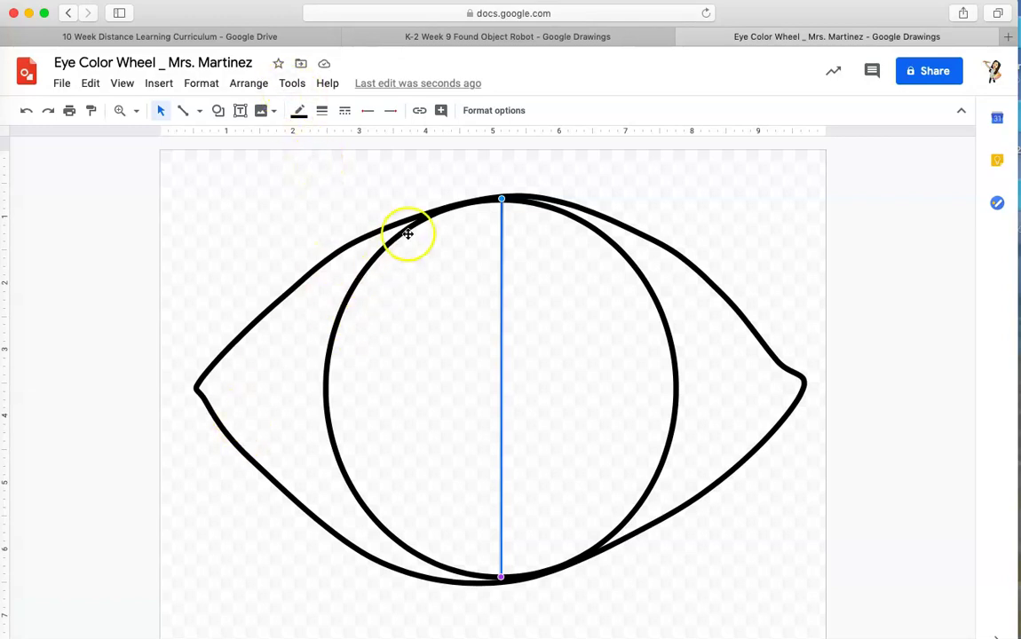
Step: Draw two crossing diagonal lines between the iris's opposite diagonal connection points, dividing it into six sections
{"action": "left_click", "coordinate": [184, 112]}
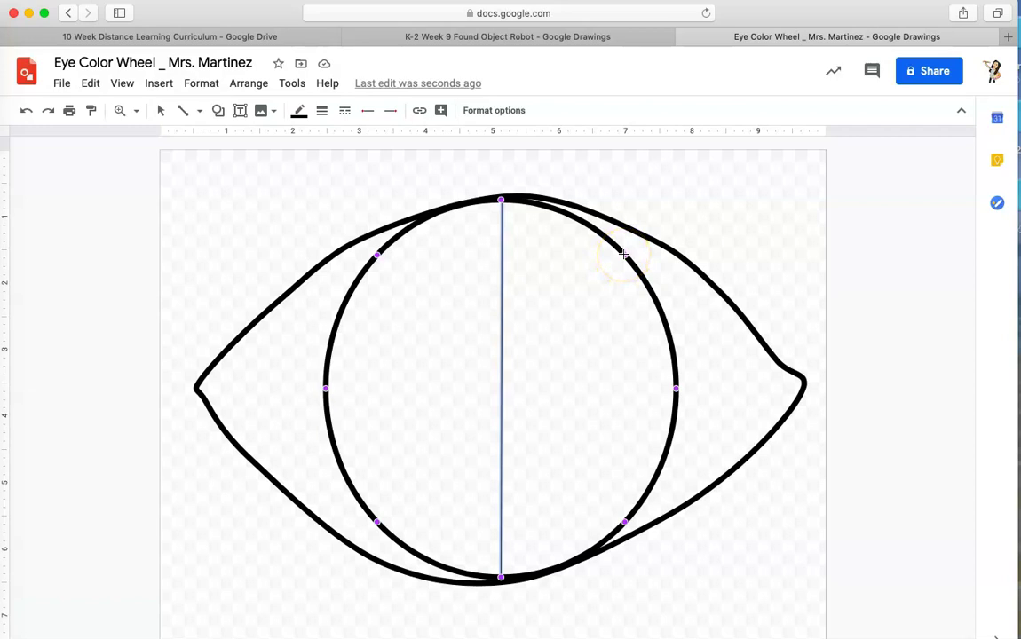
{"action": "left_click_drag", "start_coordinate": [624, 254], "coordinate": [377, 521]}
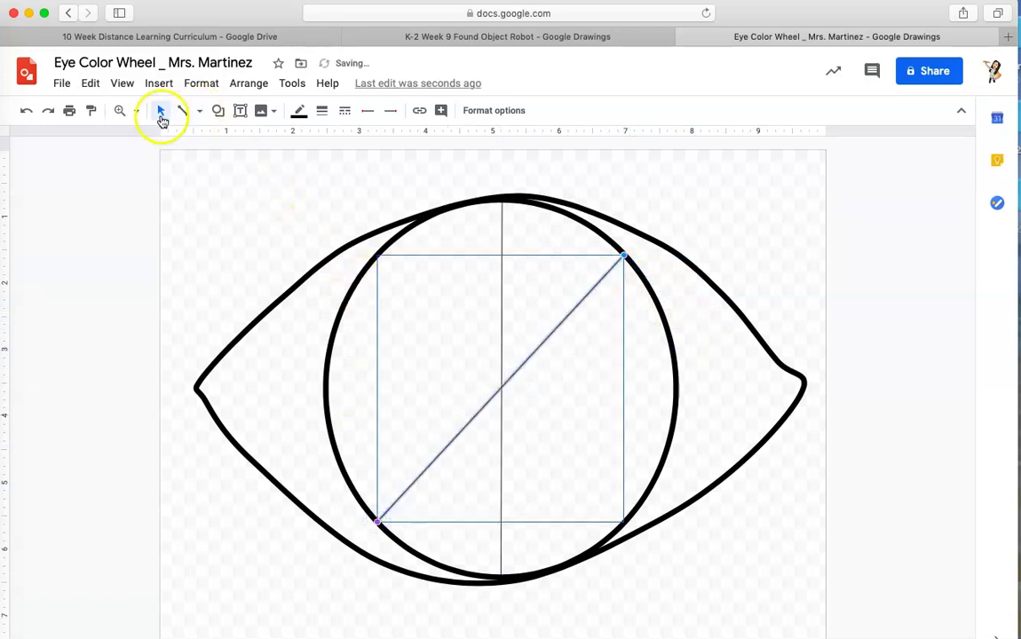
{"action": "left_click", "coordinate": [181, 110]}
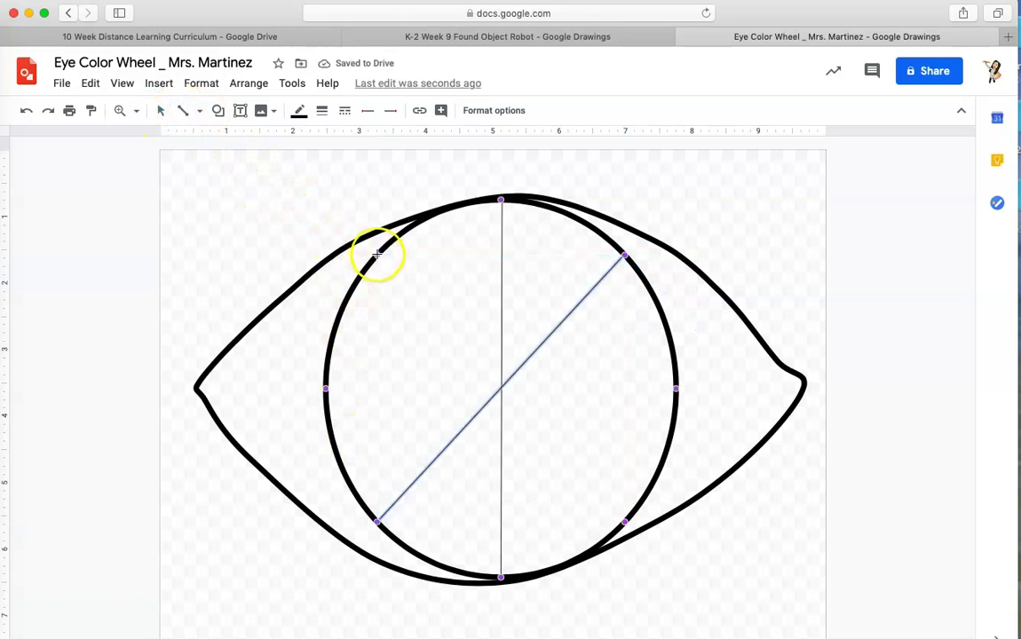
{"action": "left_click_drag", "start_coordinate": [378, 255], "coordinate": [451, 328]}
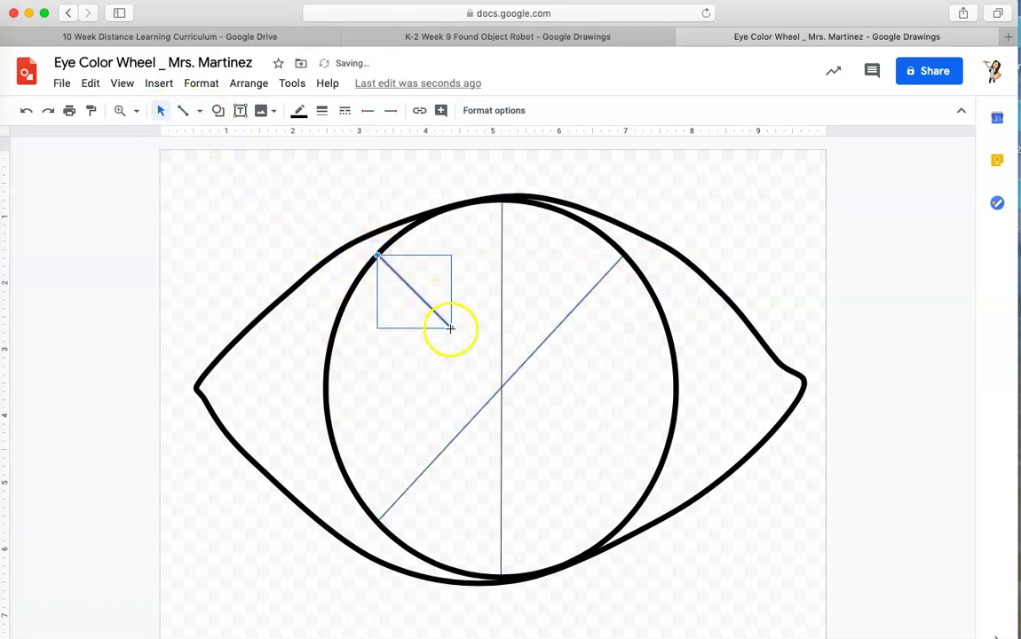
{"action": "left_click_drag", "start_coordinate": [451, 327], "coordinate": [621, 522]}
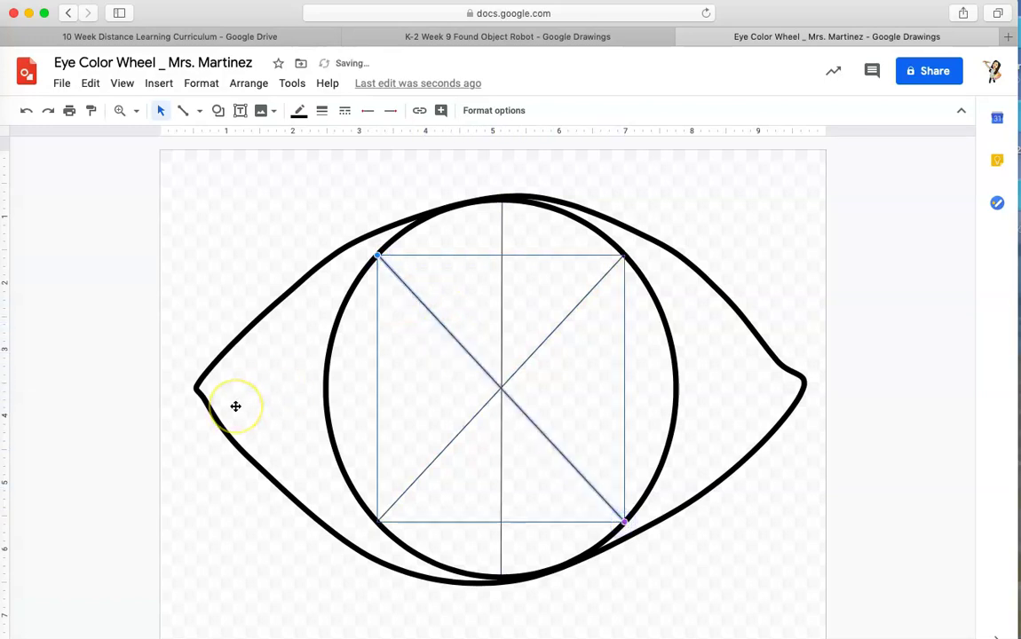
{"action": "left_click", "coordinate": [133, 314]}
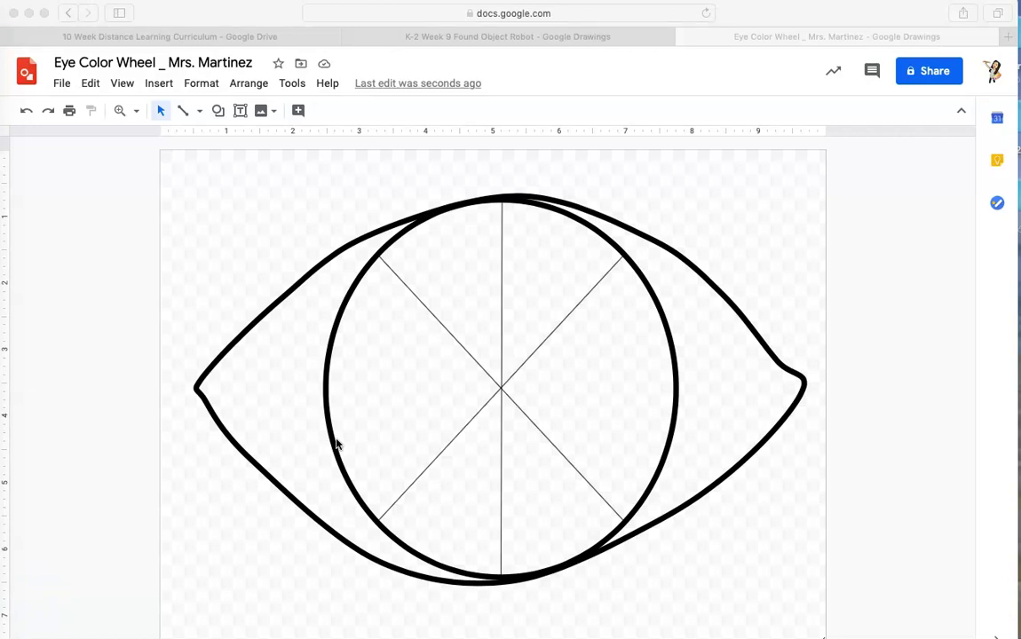
{"action": "left_click", "coordinate": [454, 276]}
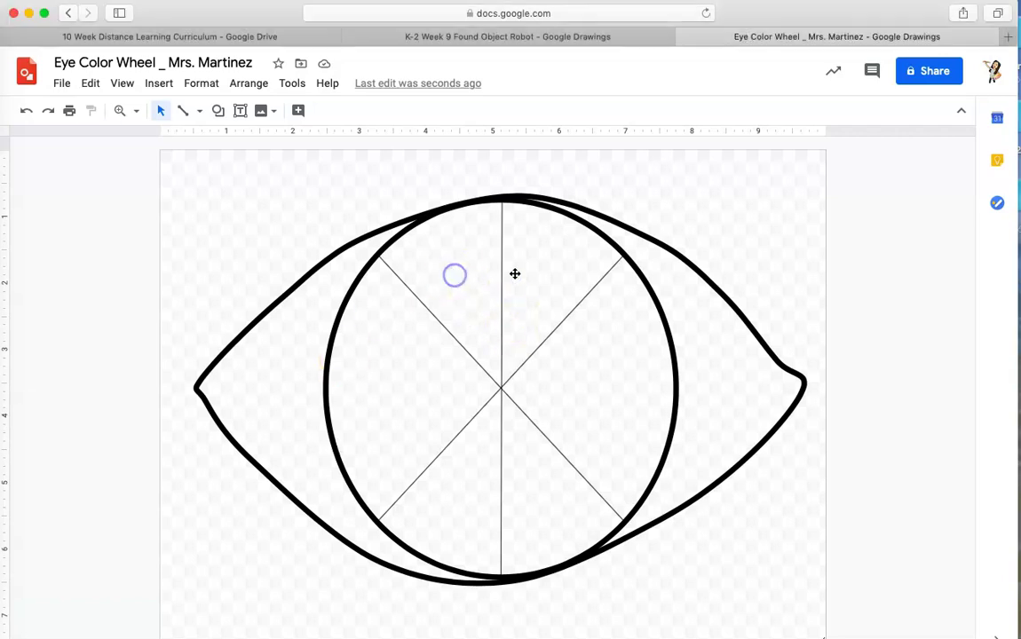
{"action": "left_click", "coordinate": [540, 276]}
{"action": "left_click", "coordinate": [556, 461]}
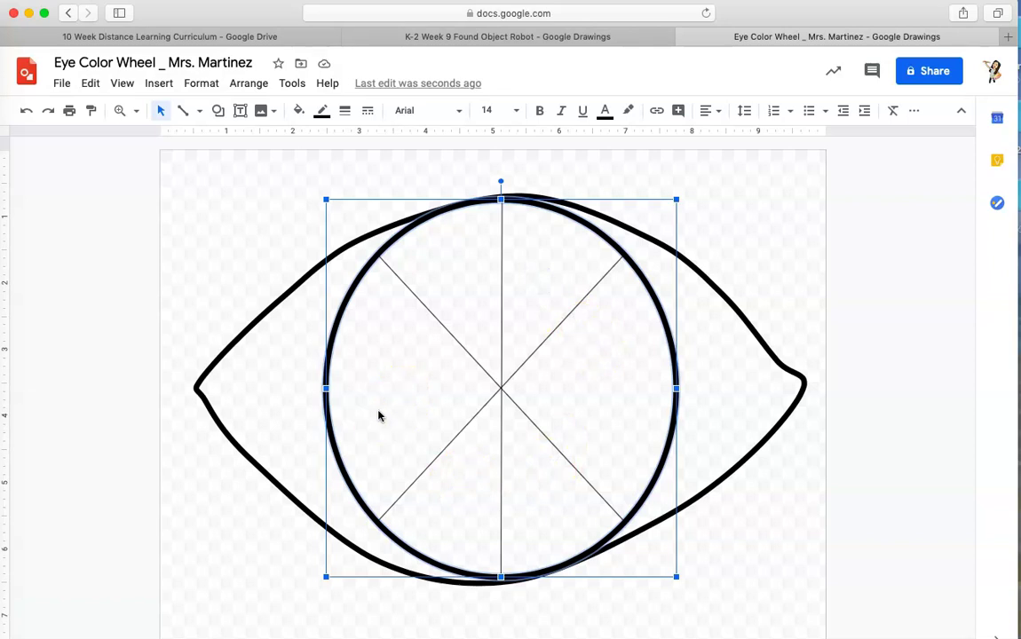
{"action": "left_click", "coordinate": [337, 382]}
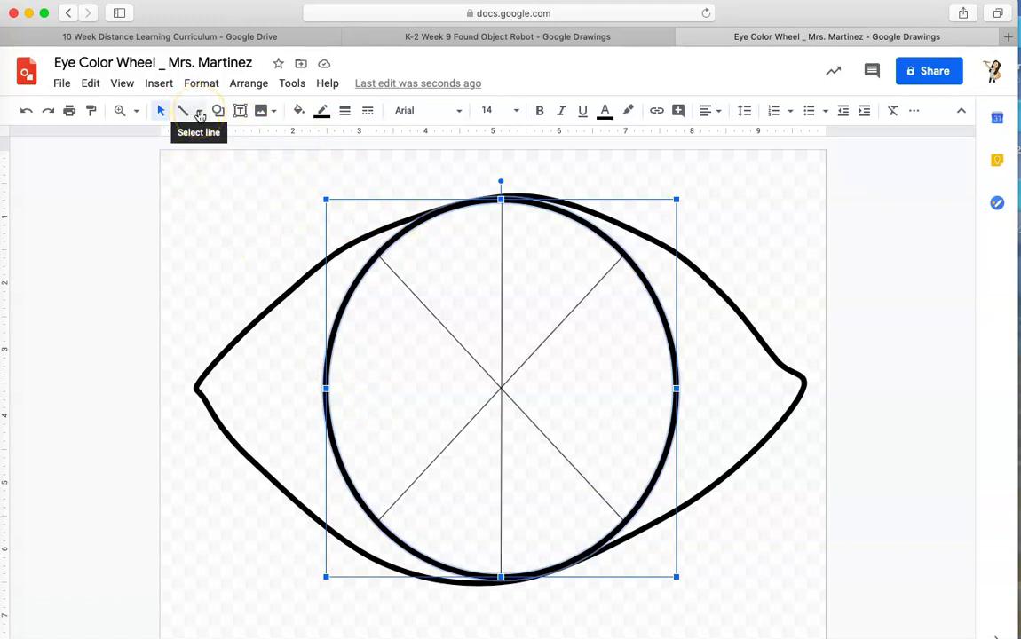
Step: Trace the iris section just clockwise of the vertical line's upper half as a closed Polyline shape, following the circle's curve
{"action": "left_click", "coordinate": [200, 113]}
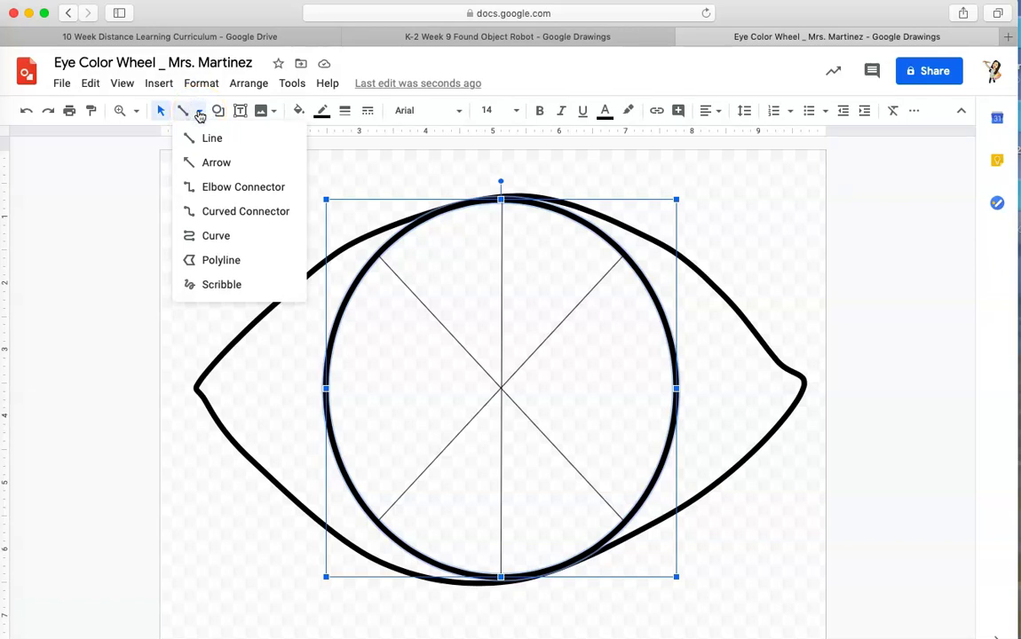
{"action": "left_click", "coordinate": [240, 264]}
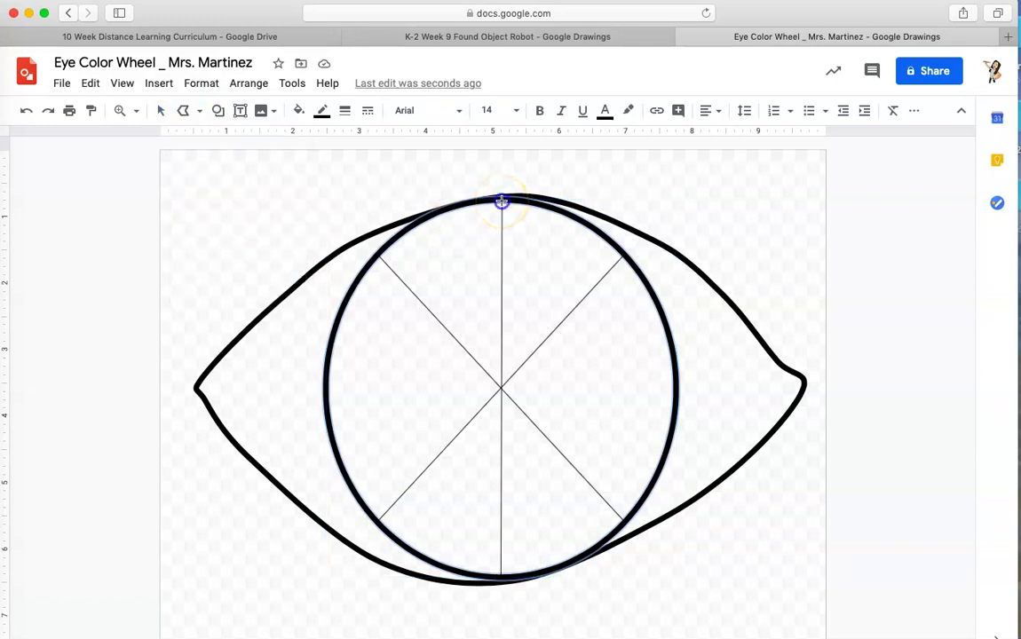
{"action": "left_click_drag", "start_coordinate": [502, 235], "coordinate": [503, 384]}
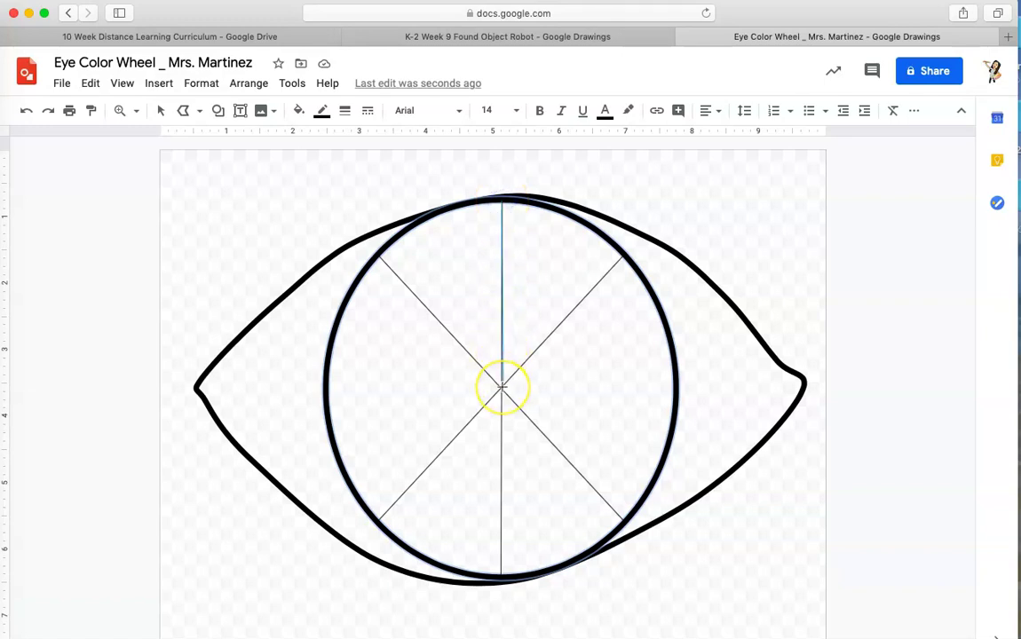
{"action": "left_click", "coordinate": [502, 386]}
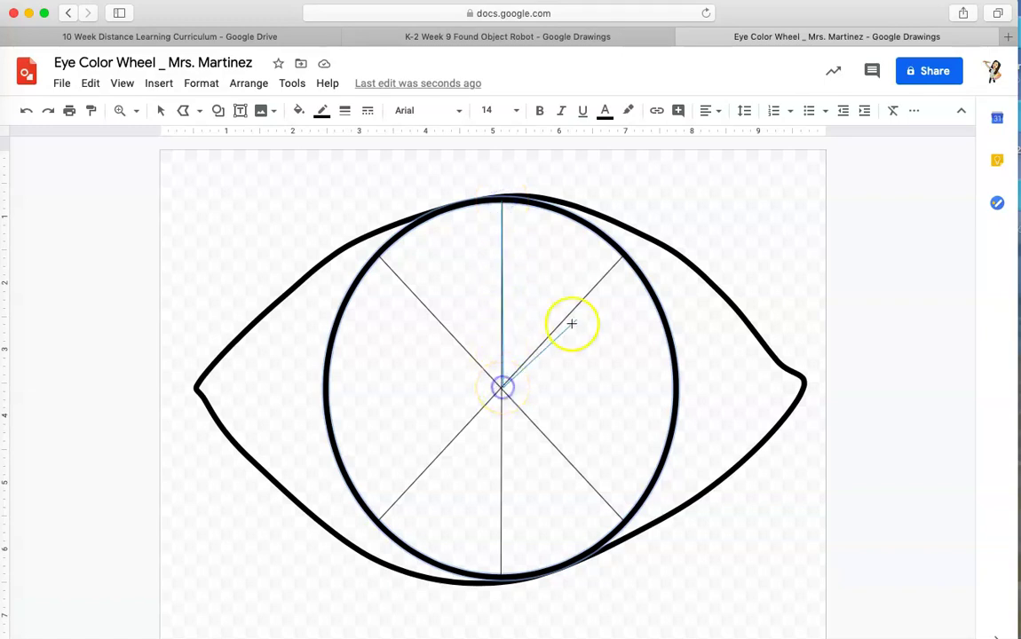
{"action": "left_click", "coordinate": [613, 245]}
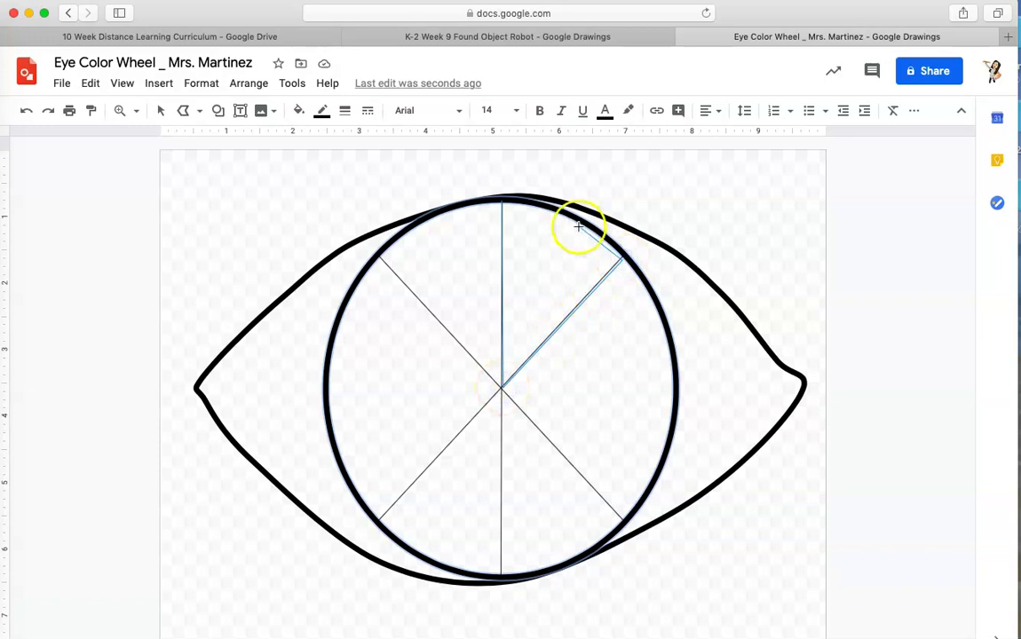
{"action": "left_click", "coordinate": [512, 200]}
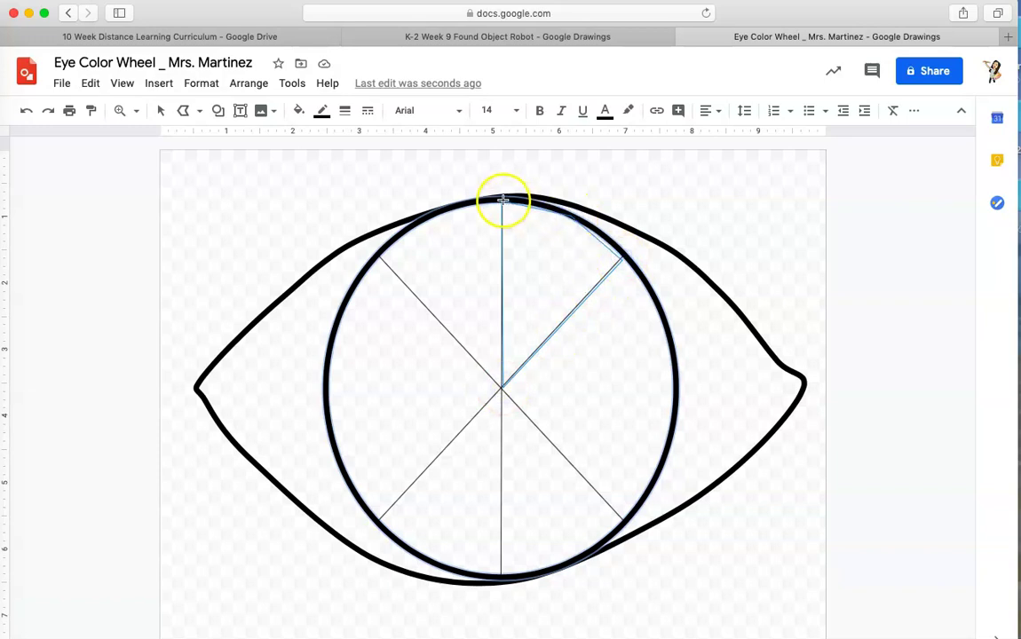
{"action": "left_click", "coordinate": [501, 200]}
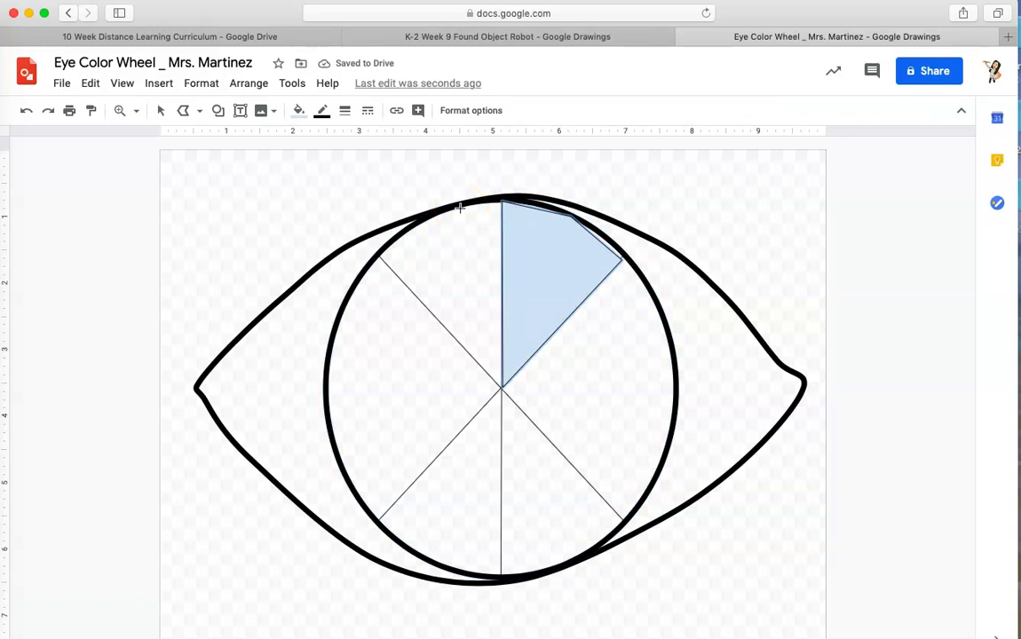
Step: Fill the traced upper wedge with solid red and leave the Polyline tool
{"action": "left_click", "coordinate": [299, 114]}
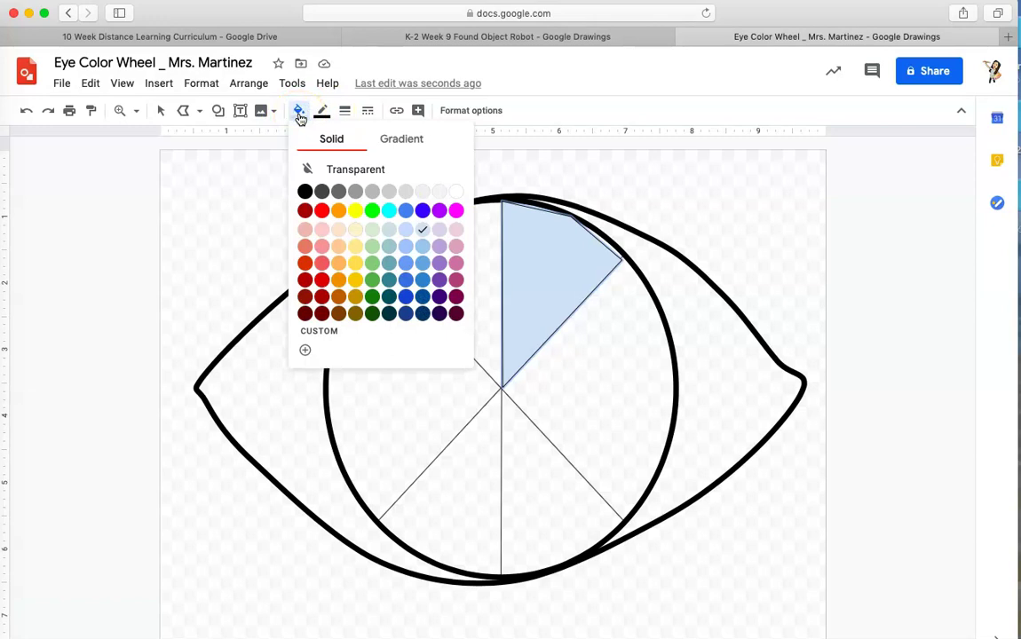
{"action": "left_click", "coordinate": [321, 210]}
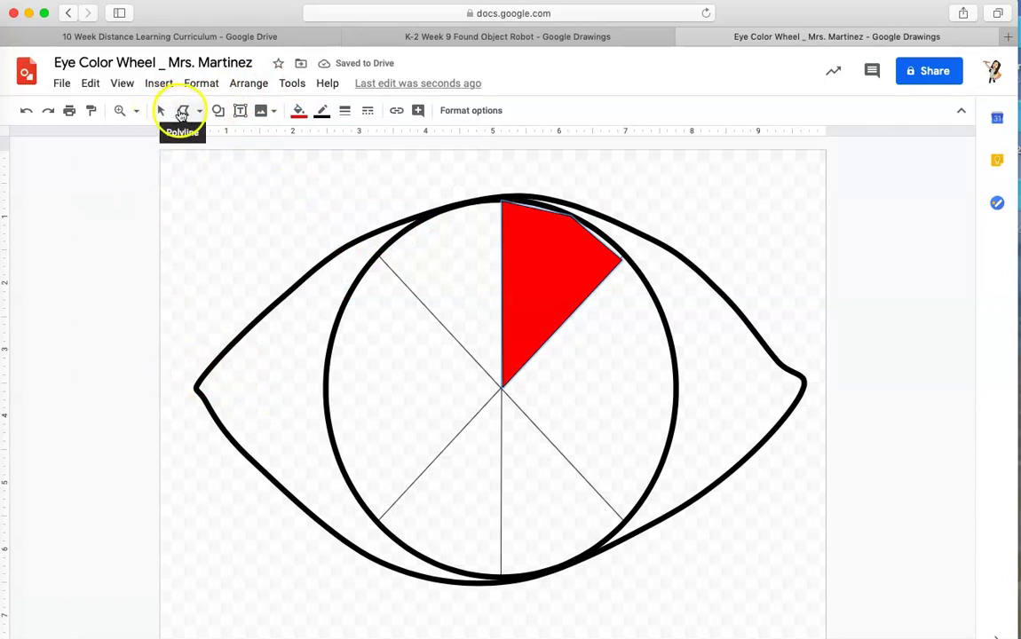
{"action": "left_click", "coordinate": [161, 112]}
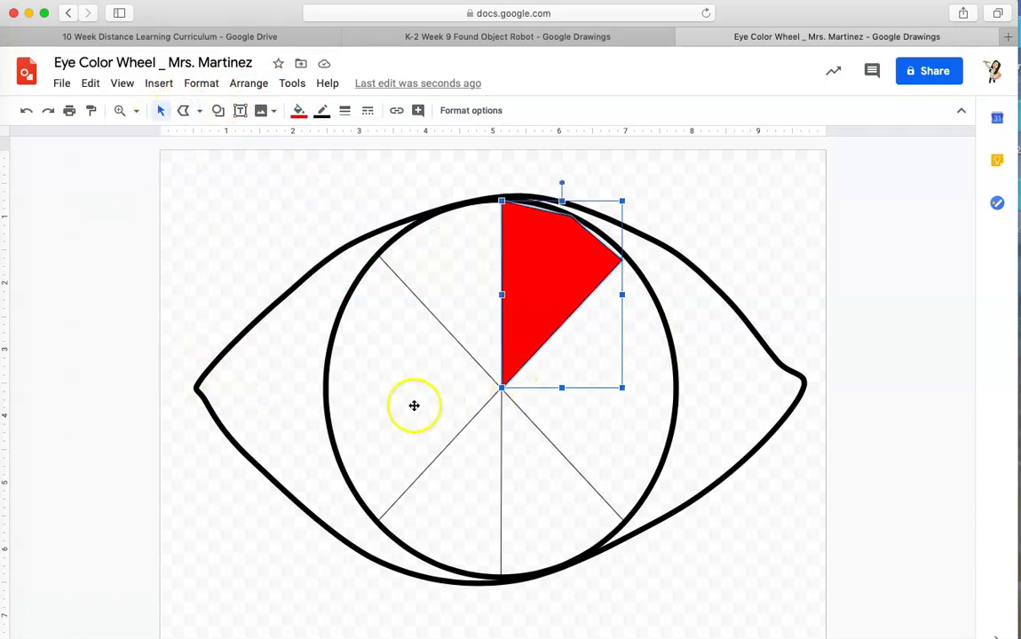
Step: Trace the wide iris section just clockwise of the red wedge as a closed Polyline shape and fill it with solid orange
{"action": "left_click", "coordinate": [188, 113]}
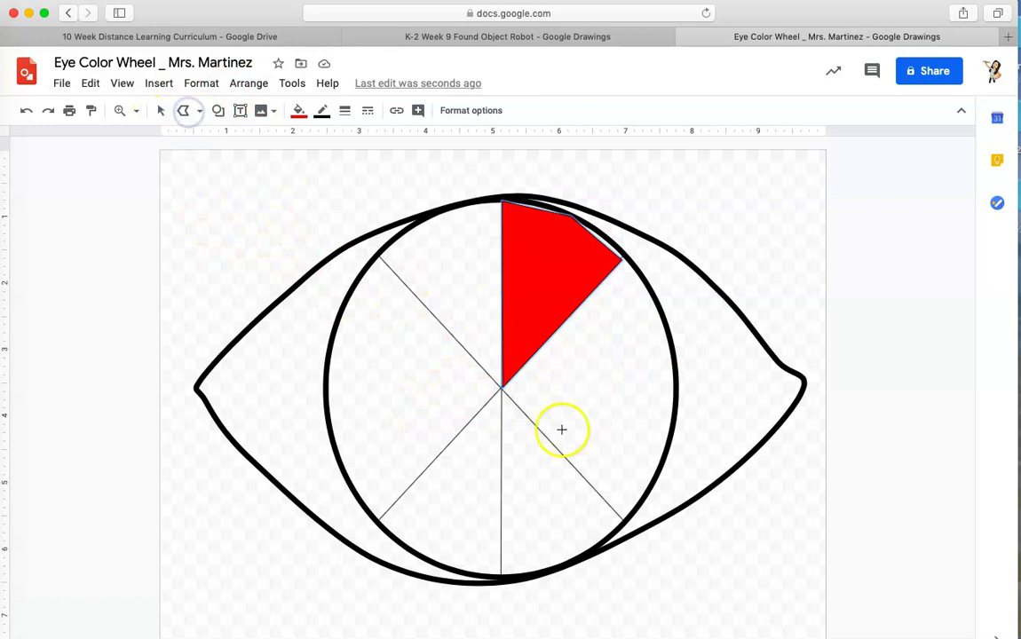
{"action": "left_click_drag", "start_coordinate": [501, 388], "coordinate": [623, 258]}
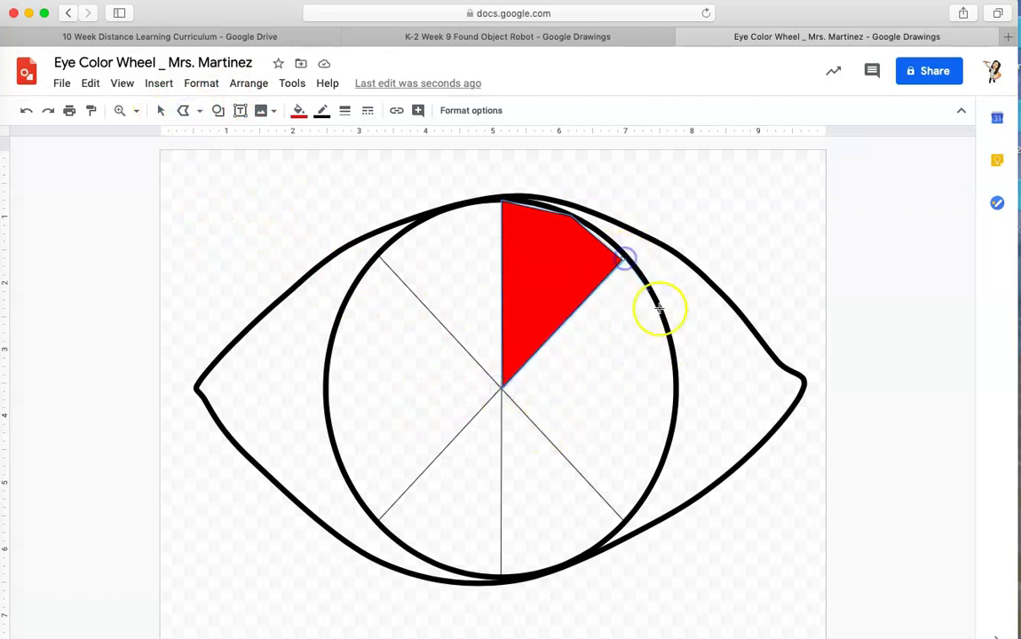
{"action": "left_click", "coordinate": [675, 362]}
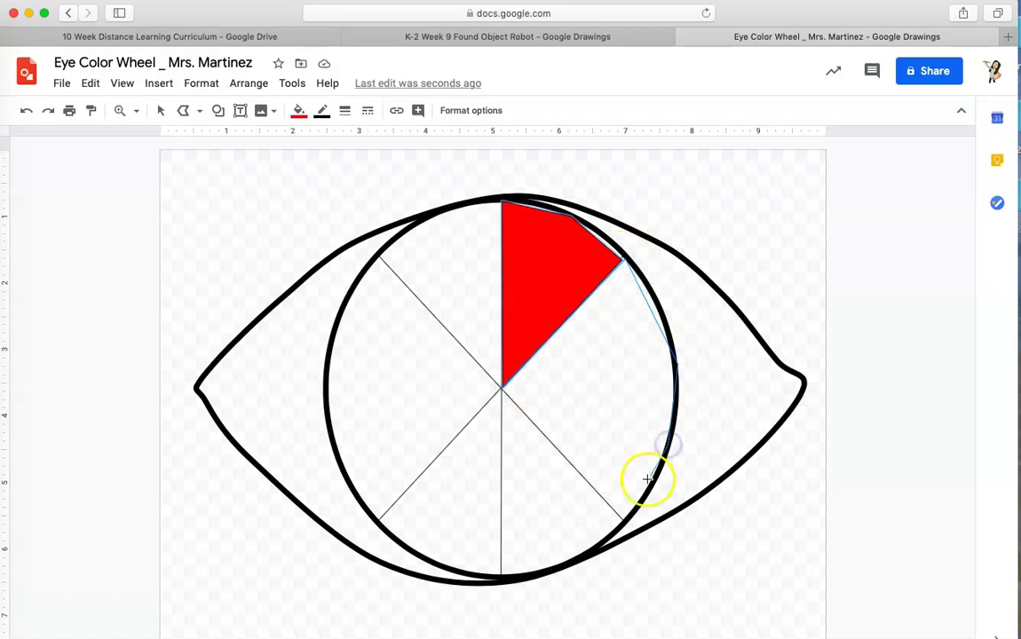
{"action": "left_click", "coordinate": [624, 517]}
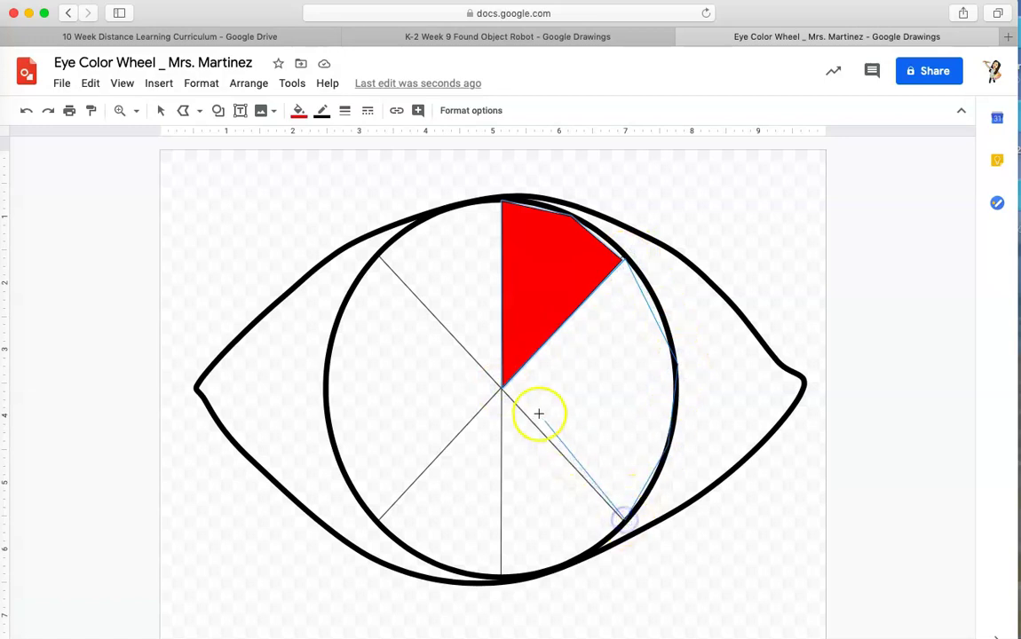
{"action": "left_click", "coordinate": [502, 388]}
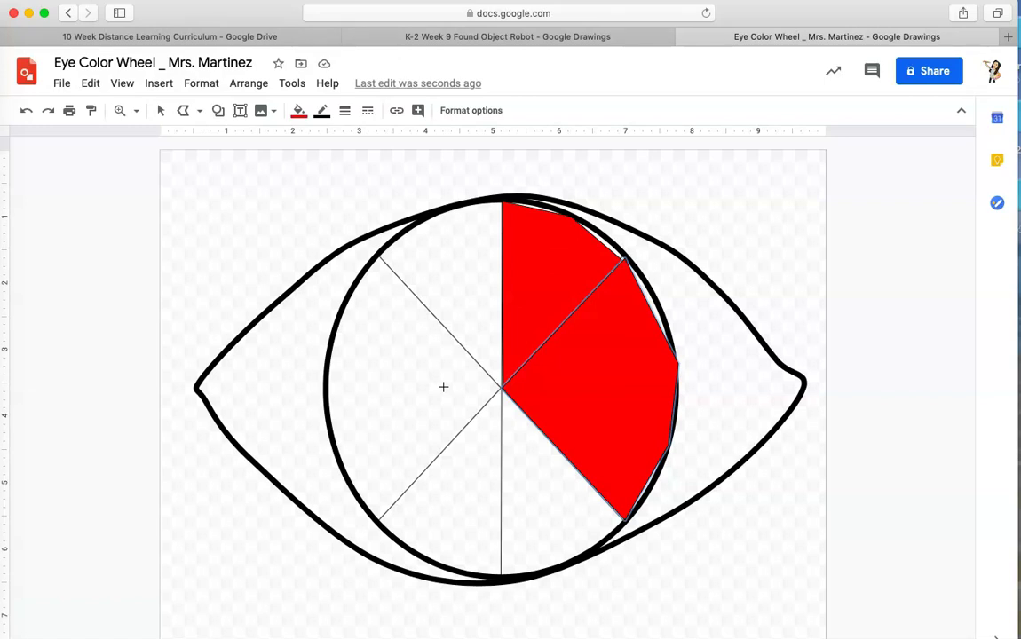
{"action": "left_click", "coordinate": [299, 110]}
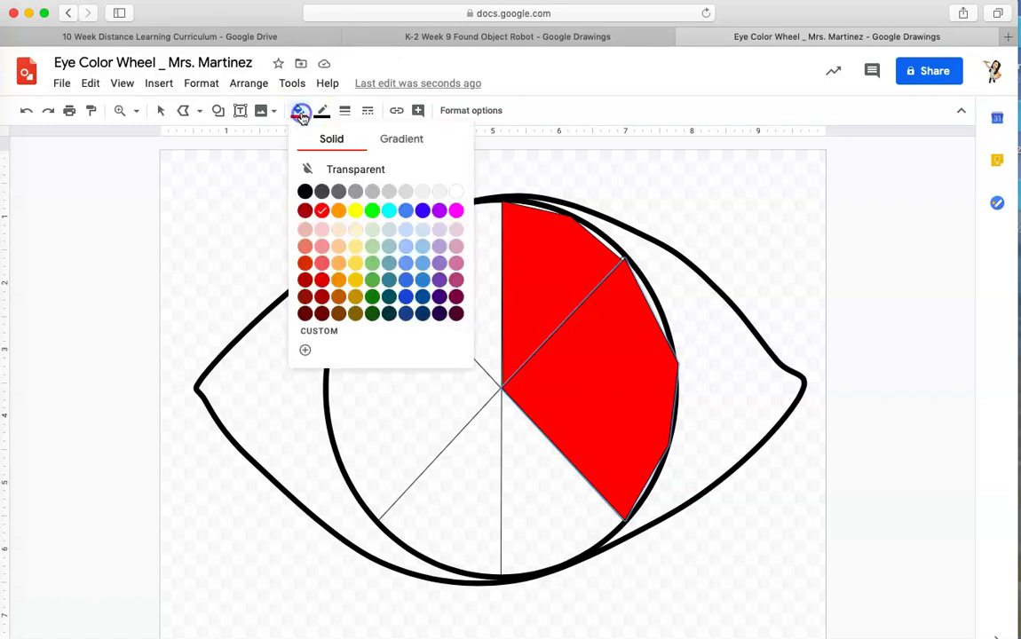
{"action": "left_click", "coordinate": [338, 214]}
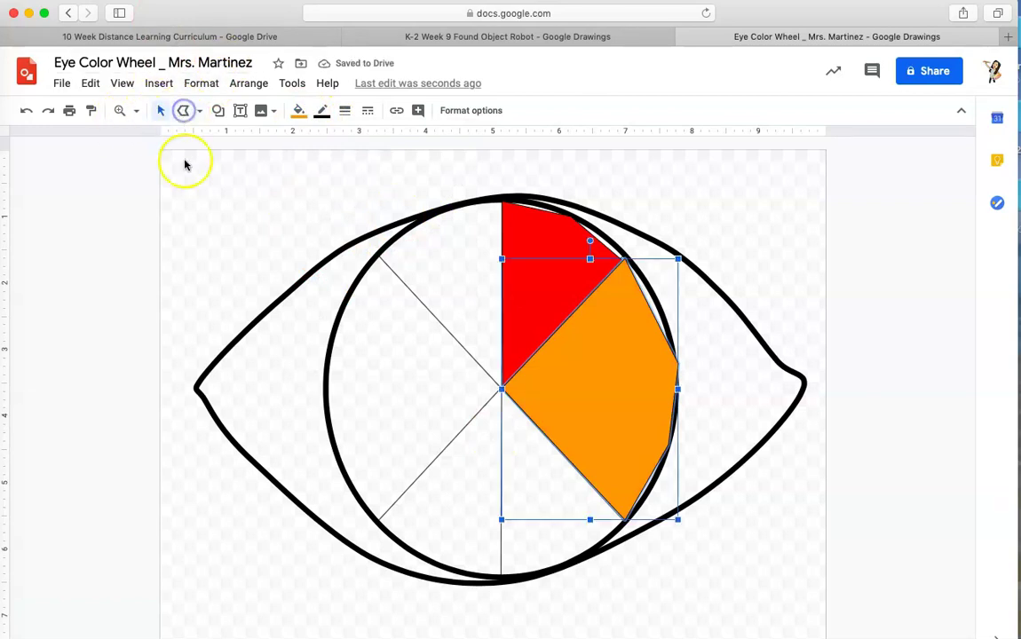
Step: Trace the lower section between the orange wedge and the vertical line as a closed Polyline shape and fill it with solid yellow
{"action": "left_click", "coordinate": [185, 110]}
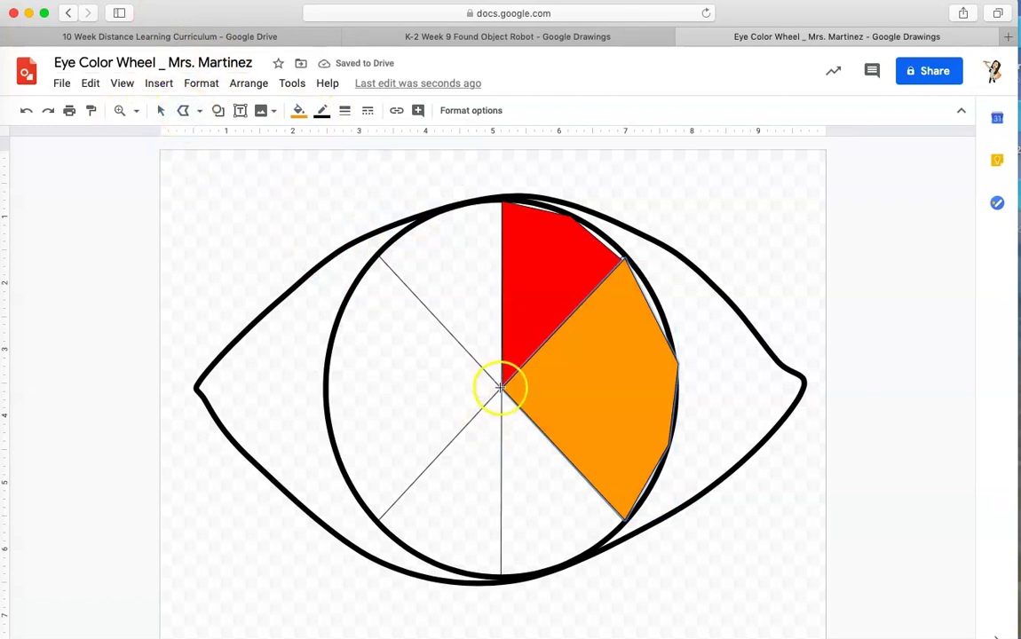
{"action": "left_click_drag", "start_coordinate": [500, 388], "coordinate": [502, 570]}
{"action": "left_click", "coordinate": [571, 565]}
{"action": "left_click_drag", "start_coordinate": [615, 539], "coordinate": [627, 522]}
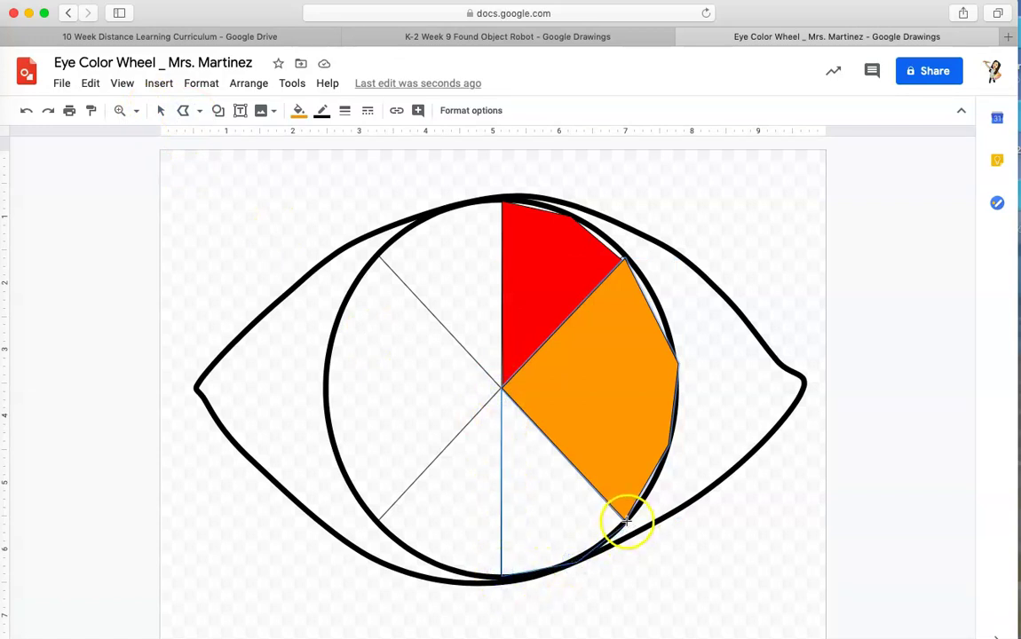
{"action": "left_click", "coordinate": [501, 388]}
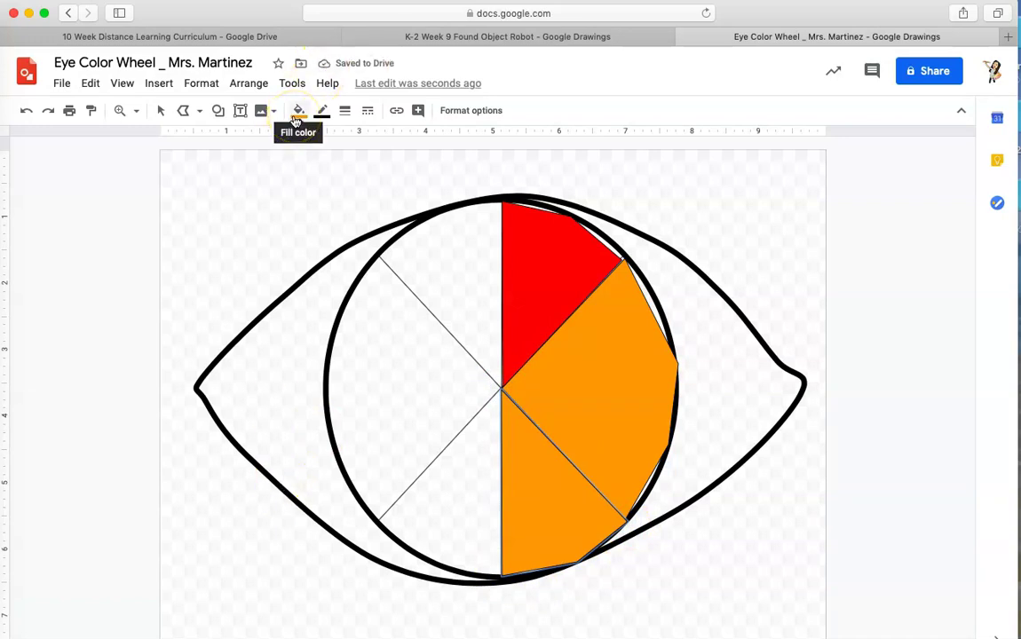
{"action": "left_click", "coordinate": [298, 113]}
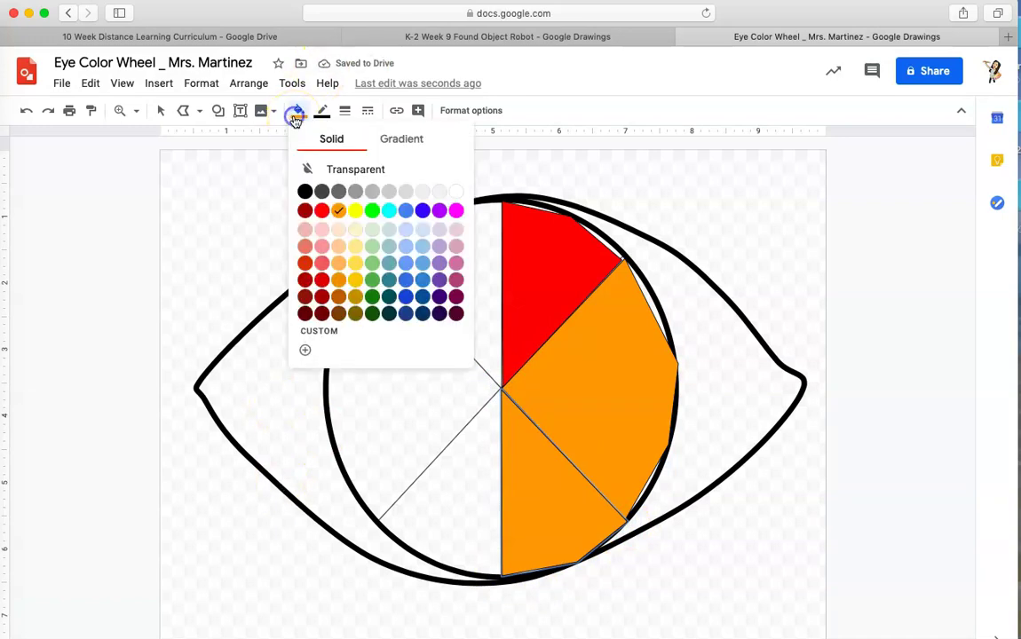
{"action": "left_click", "coordinate": [354, 215]}
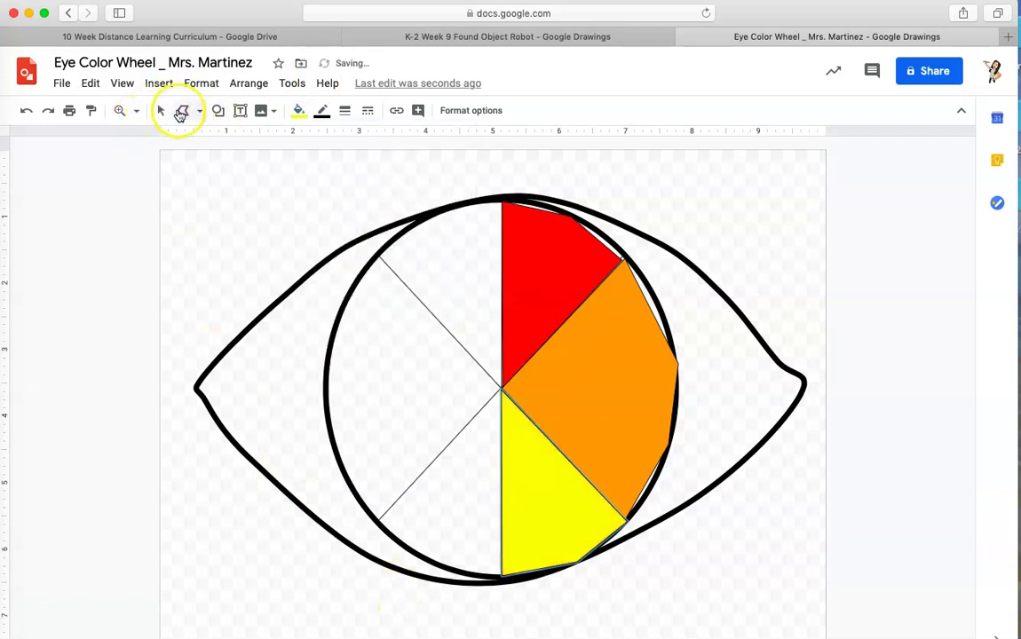
Step: Trace the lower section just clockwise of the yellow wedge as a closed Polyline shape and fill it with solid dark green
{"action": "left_click", "coordinate": [182, 112]}
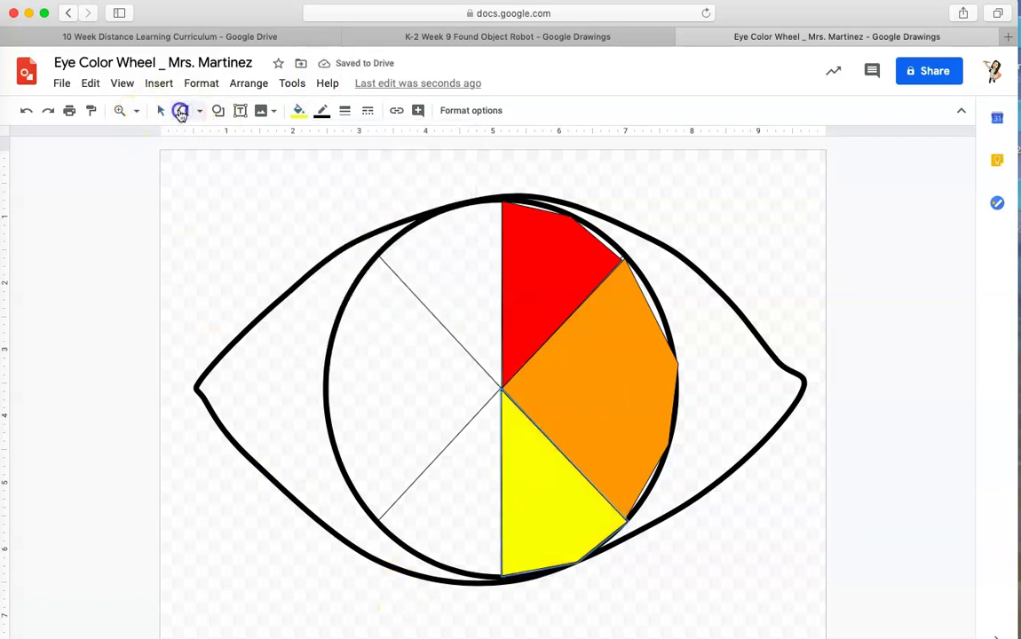
{"action": "left_click", "coordinate": [502, 388]}
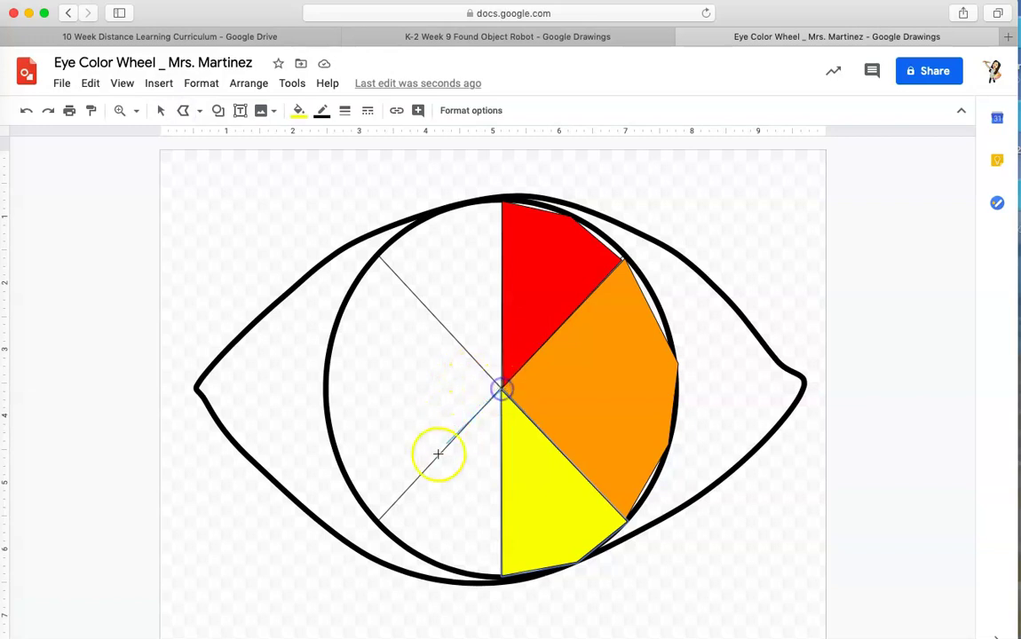
{"action": "left_click", "coordinate": [375, 520]}
{"action": "left_click", "coordinate": [442, 565]}
{"action": "left_click", "coordinate": [502, 573]}
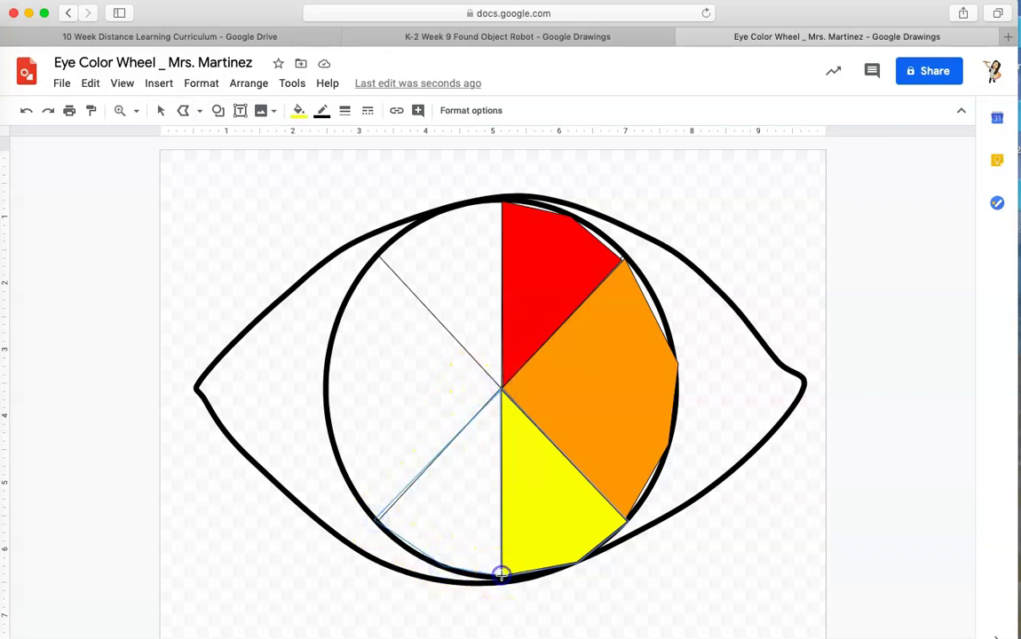
{"action": "left_click", "coordinate": [499, 388]}
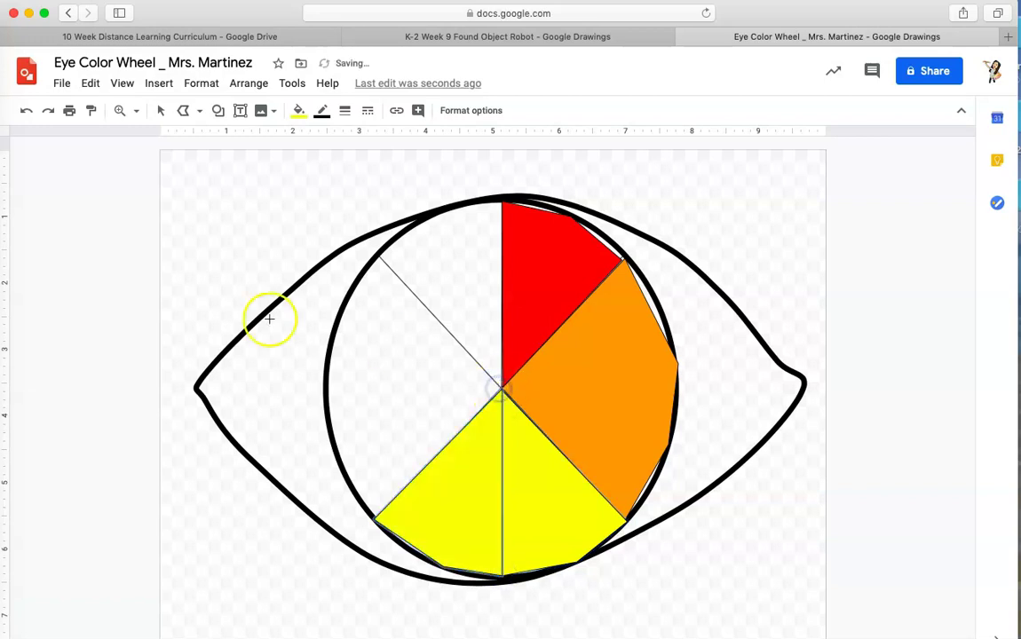
{"action": "left_click", "coordinate": [300, 110]}
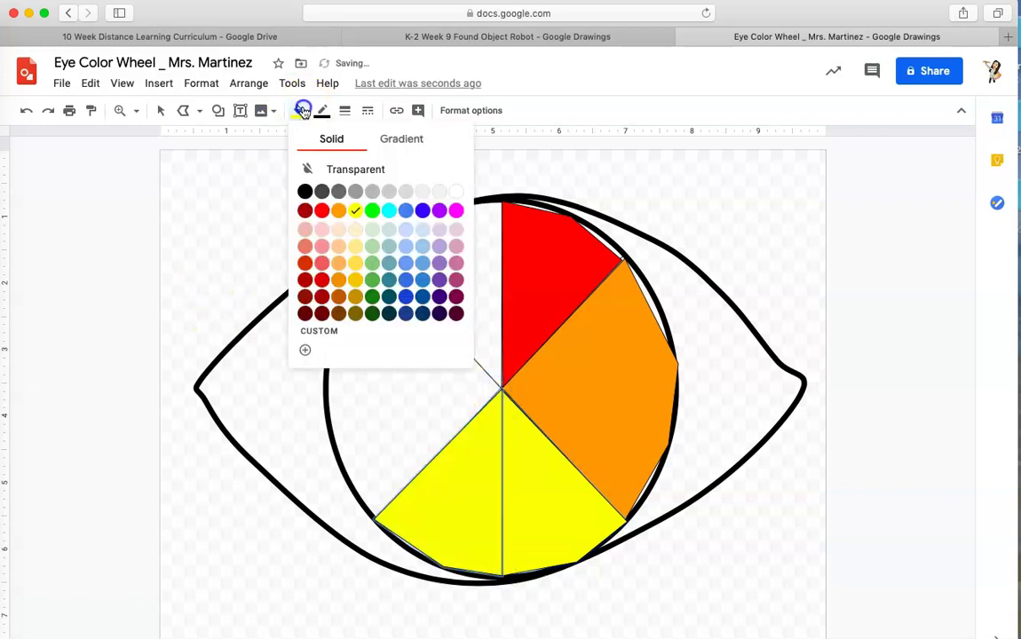
{"action": "left_click", "coordinate": [371, 294]}
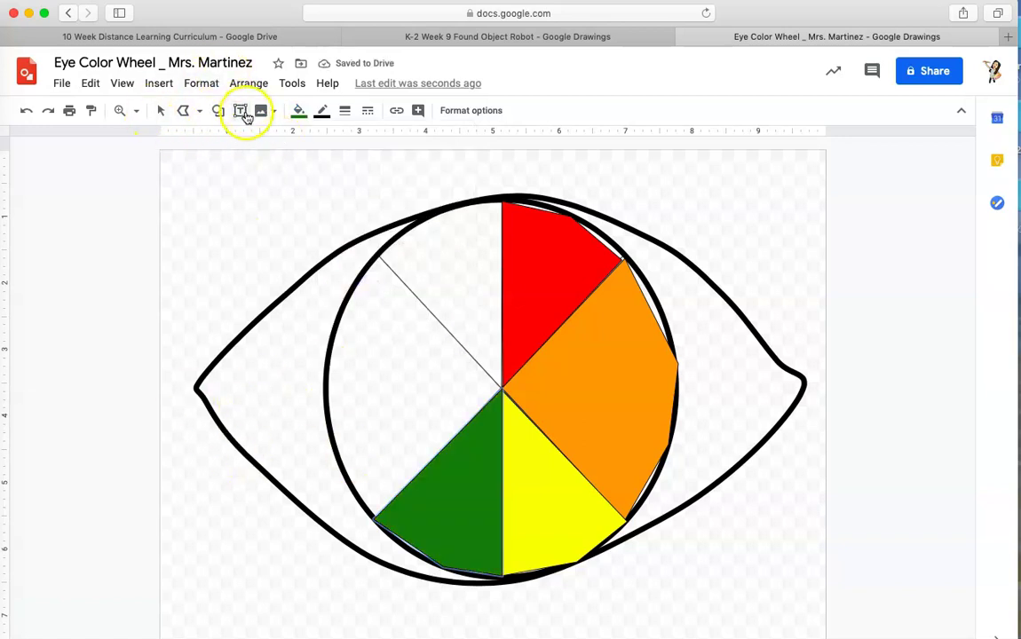
Step: Trace the wide section just clockwise of the green wedge as a closed Polyline shape and fill it with solid cornflower blue
{"action": "left_click", "coordinate": [184, 110]}
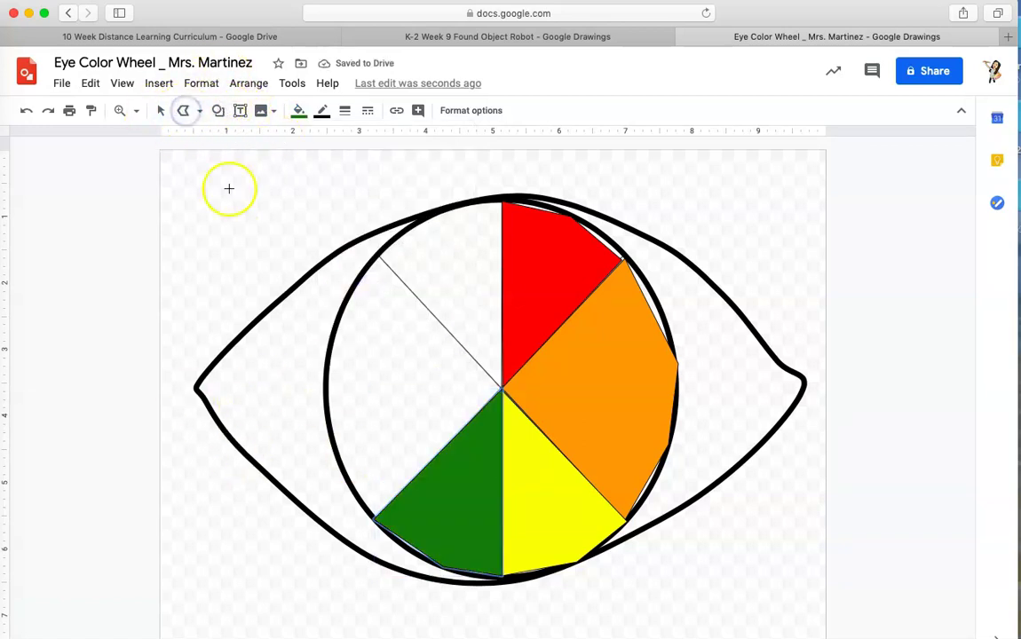
{"action": "left_click_drag", "start_coordinate": [498, 386], "coordinate": [327, 438]}
{"action": "left_click", "coordinate": [371, 518]}
{"action": "left_click", "coordinate": [502, 391]}
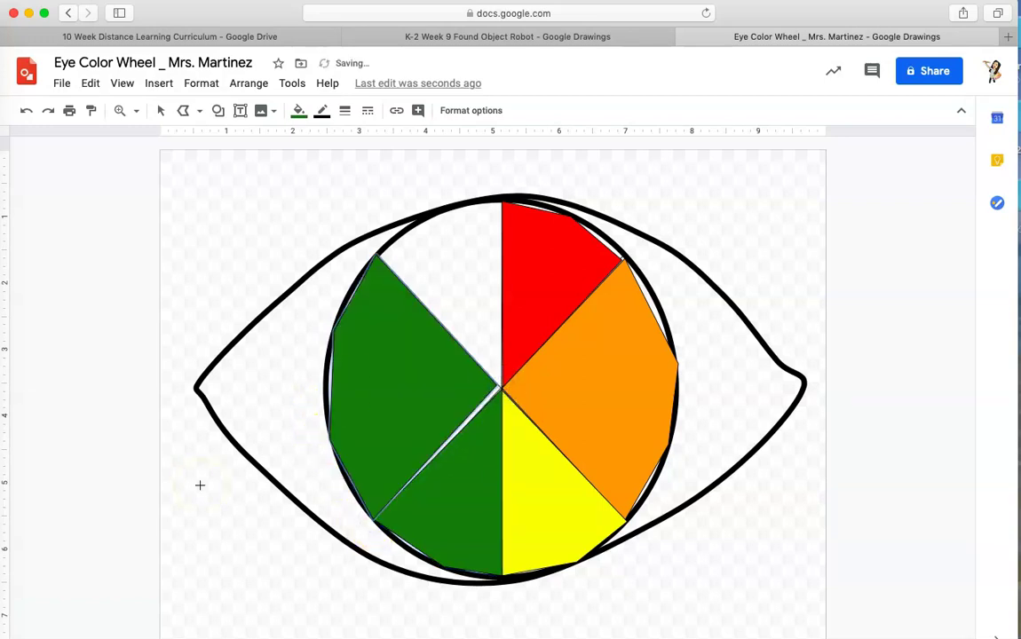
{"action": "left_click", "coordinate": [298, 112]}
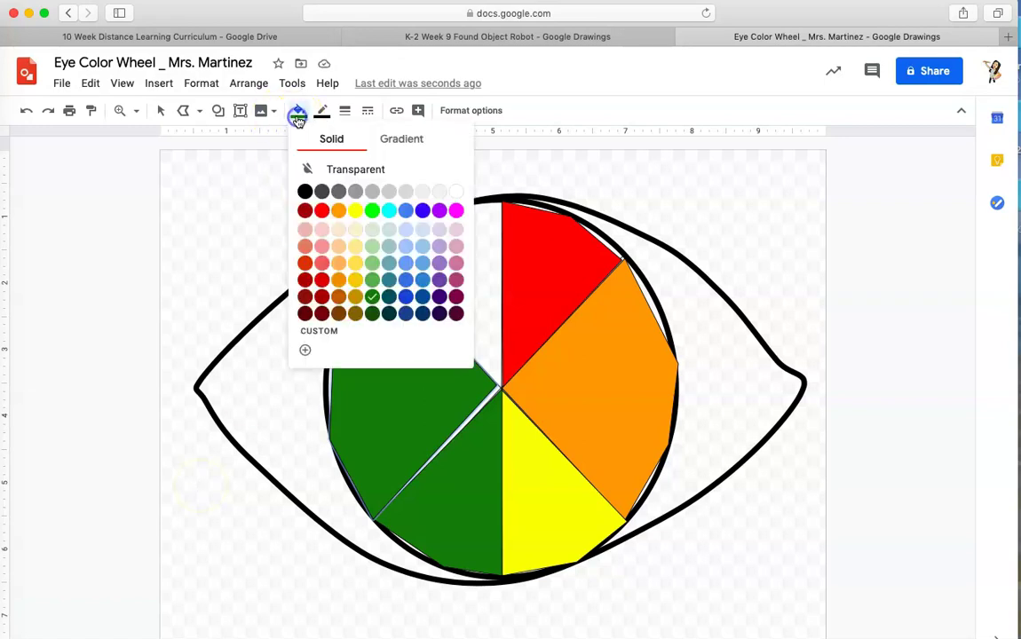
{"action": "left_click", "coordinate": [406, 210]}
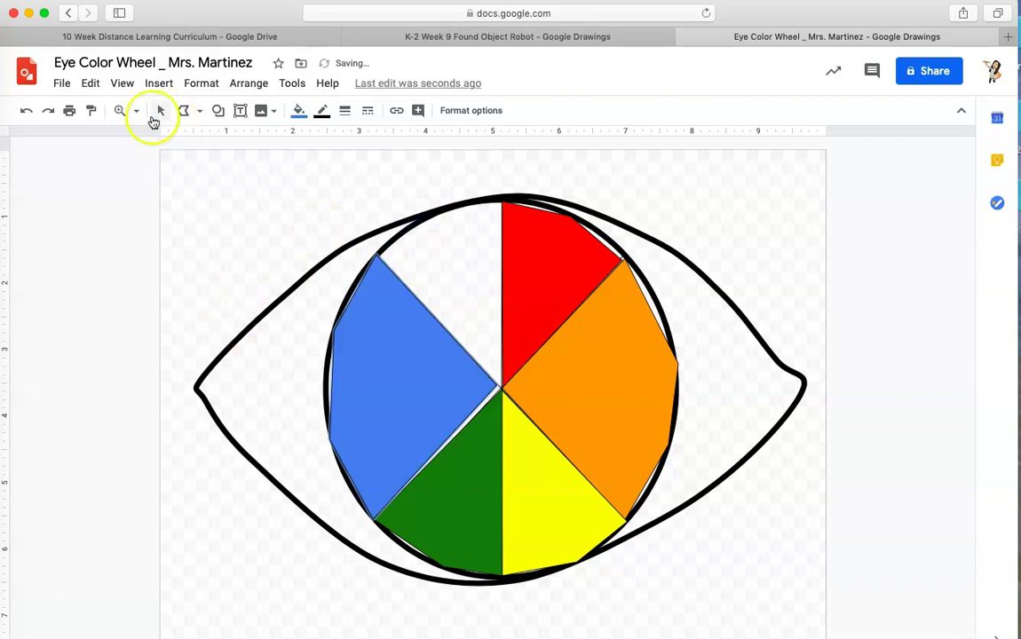
Step: Trace the last empty section between the blue and red wedges as a closed Polyline shape, fill it with purple, and leave the Polyline tool
{"action": "left_click", "coordinate": [182, 111]}
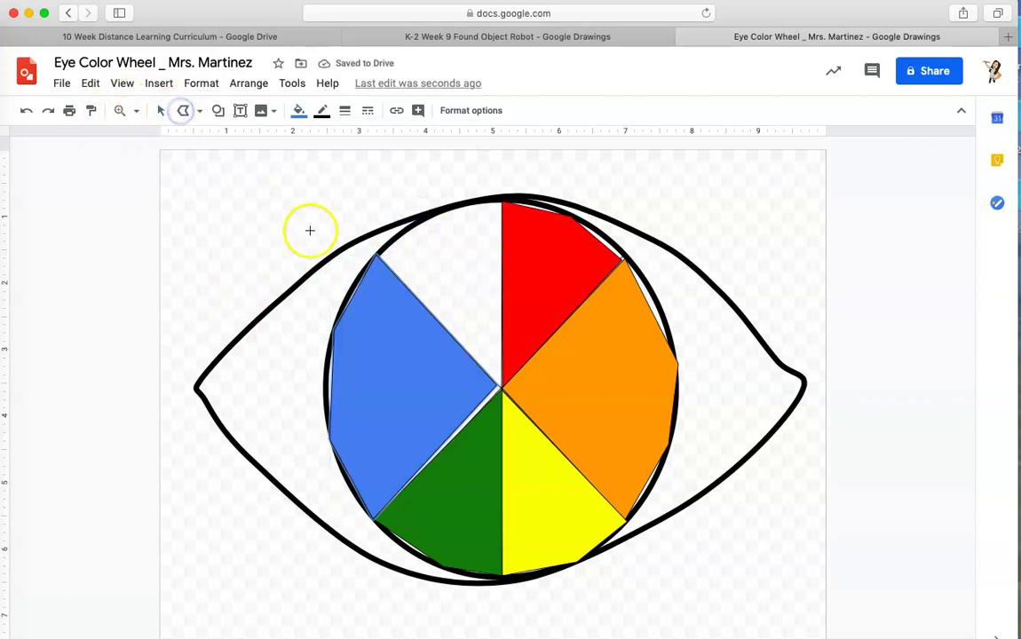
{"action": "left_click", "coordinate": [375, 253]}
{"action": "left_click", "coordinate": [501, 388]}
{"action": "left_click", "coordinate": [433, 211]}
{"action": "left_click", "coordinate": [377, 255]}
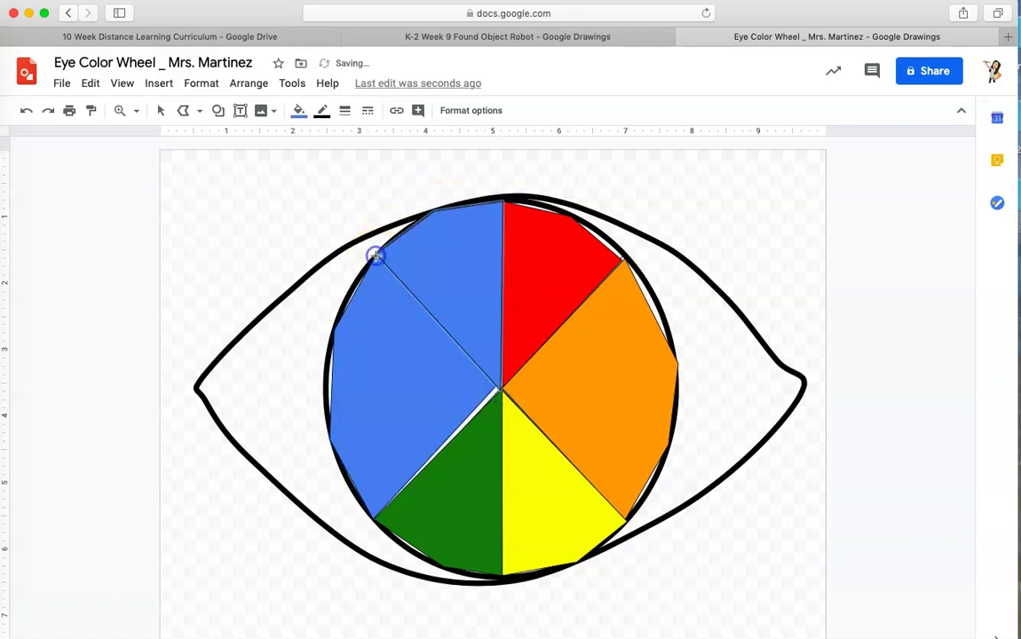
{"action": "left_click", "coordinate": [298, 113]}
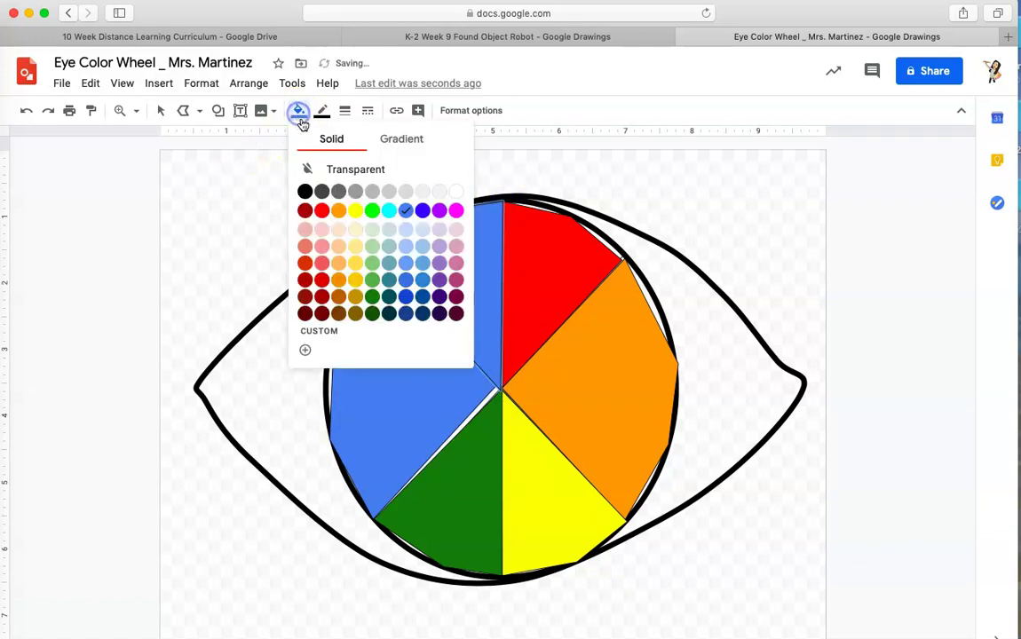
{"action": "left_click", "coordinate": [439, 281]}
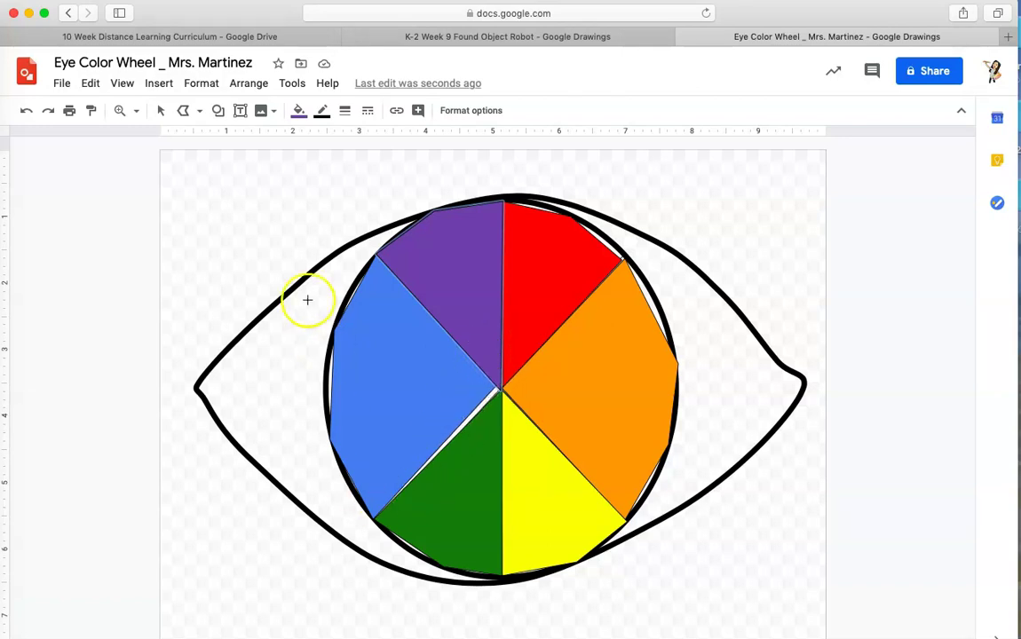
{"action": "left_click", "coordinate": [161, 110]}
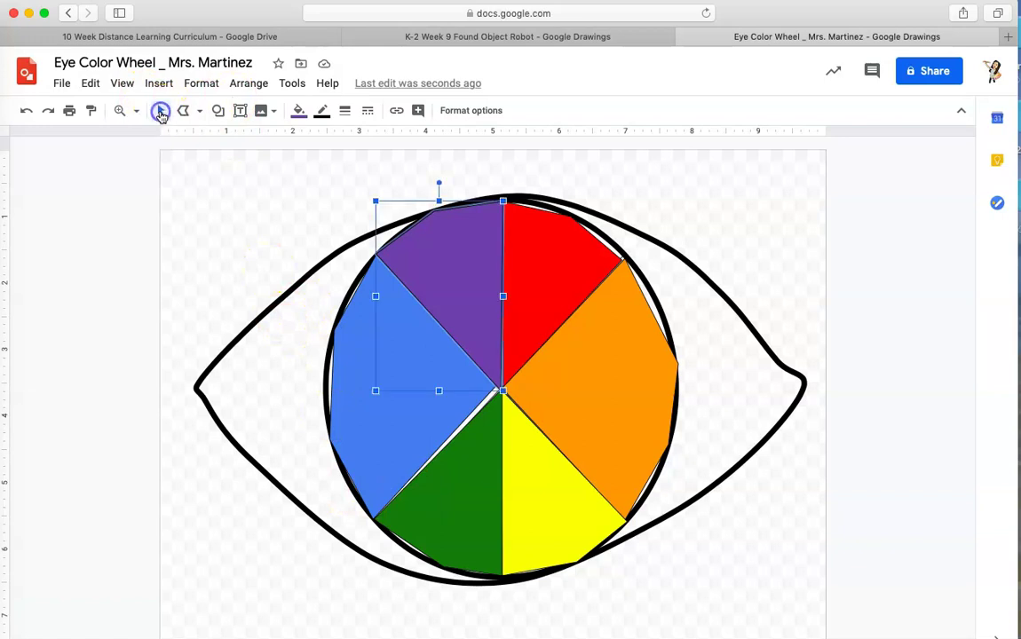
Step: Delete the thick black circle outline around the colored wedges, reapplying the deletion after briefly undoing it
{"action": "left_click", "coordinate": [326, 363]}
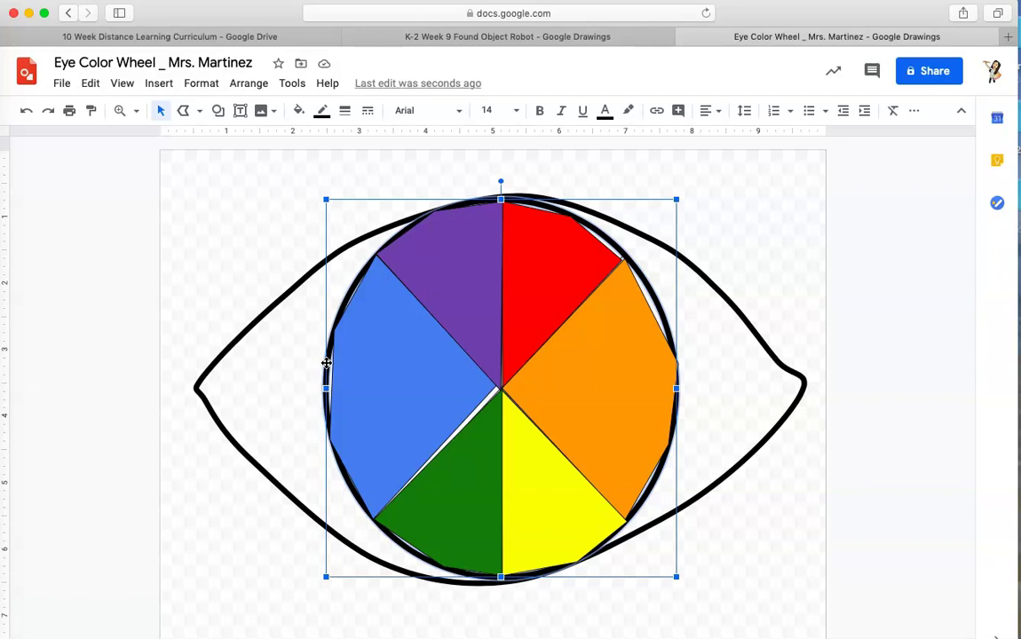
{"action": "key", "text": "BackSpace"}
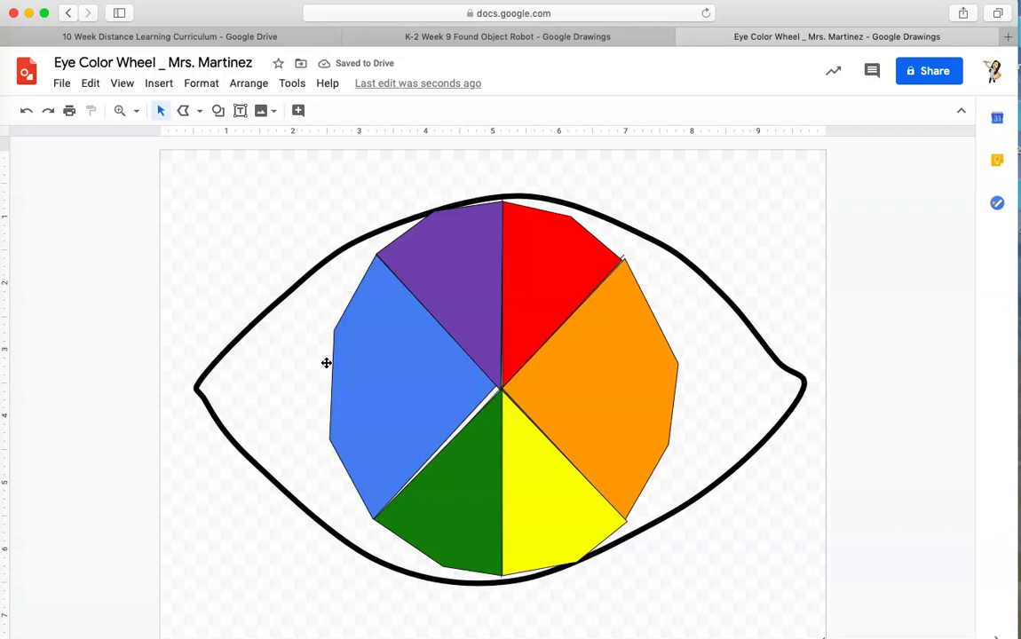
{"action": "left_click", "coordinate": [30, 112]}
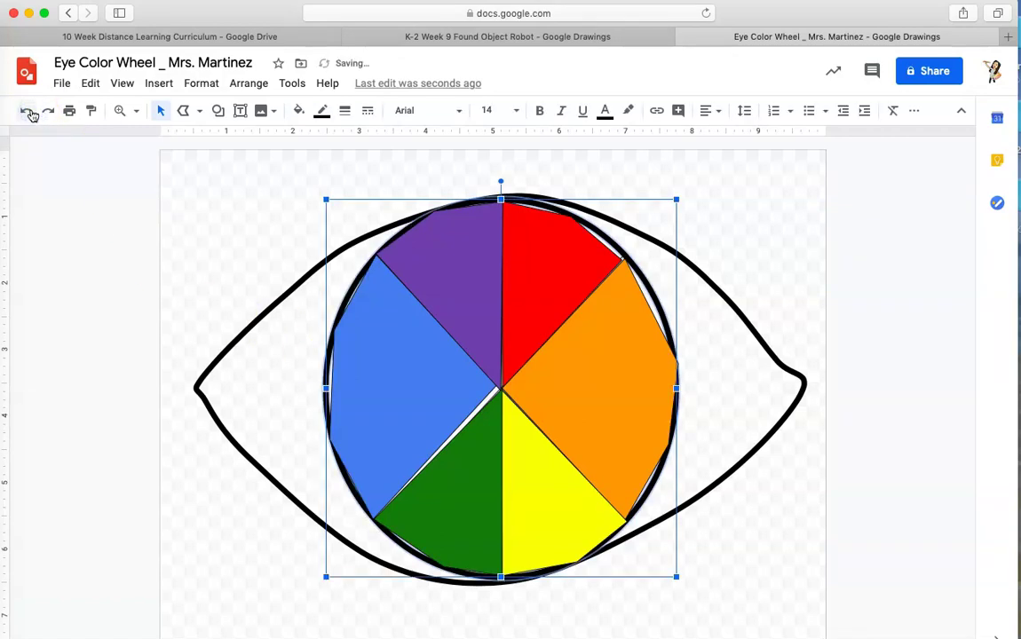
{"action": "left_click", "coordinate": [30, 113]}
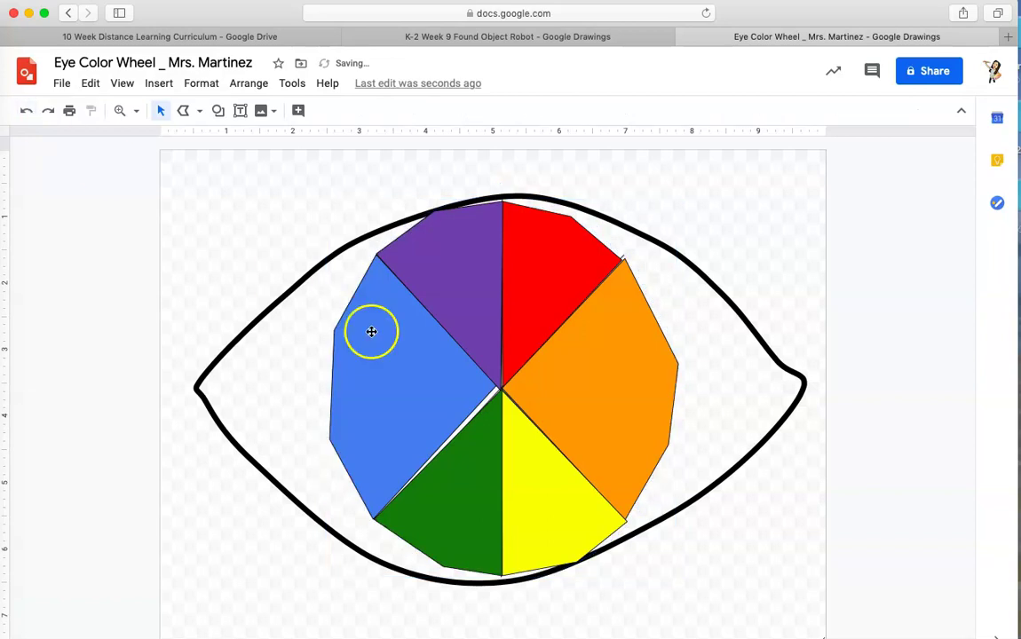
Step: Enlarge the blue wedge slightly and nudge it into place to close the gap at the center and beside the green wedge
{"action": "left_click", "coordinate": [417, 363]}
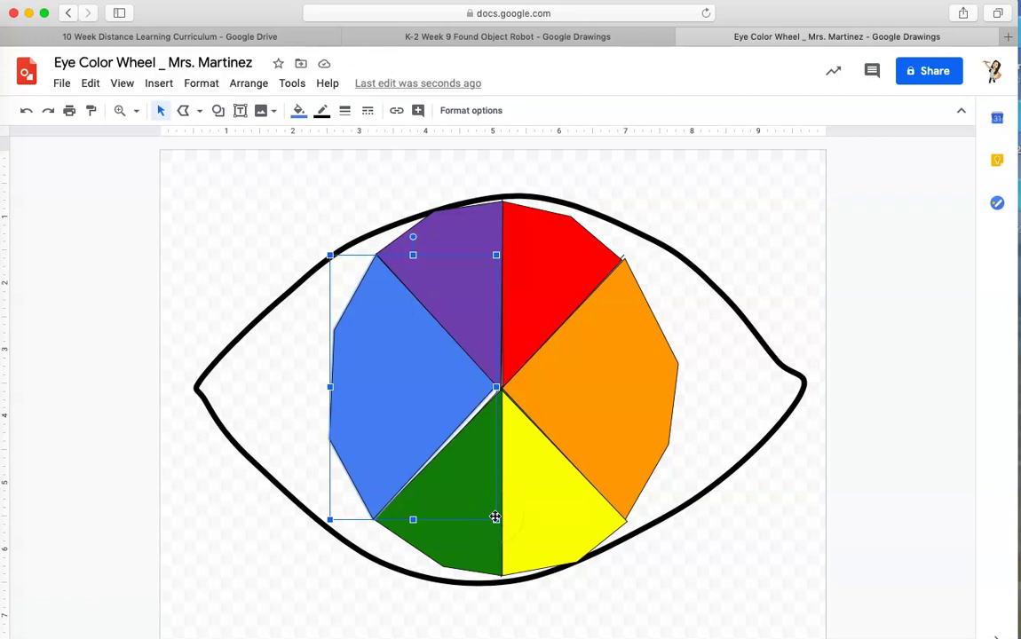
{"action": "left_click", "coordinate": [490, 516]}
{"action": "left_click_drag", "start_coordinate": [495, 520], "coordinate": [501, 523]}
{"action": "left_click", "coordinate": [416, 416]}
{"action": "left_click", "coordinate": [522, 544]}
{"action": "left_click_drag", "start_coordinate": [396, 369], "coordinate": [394, 367]}
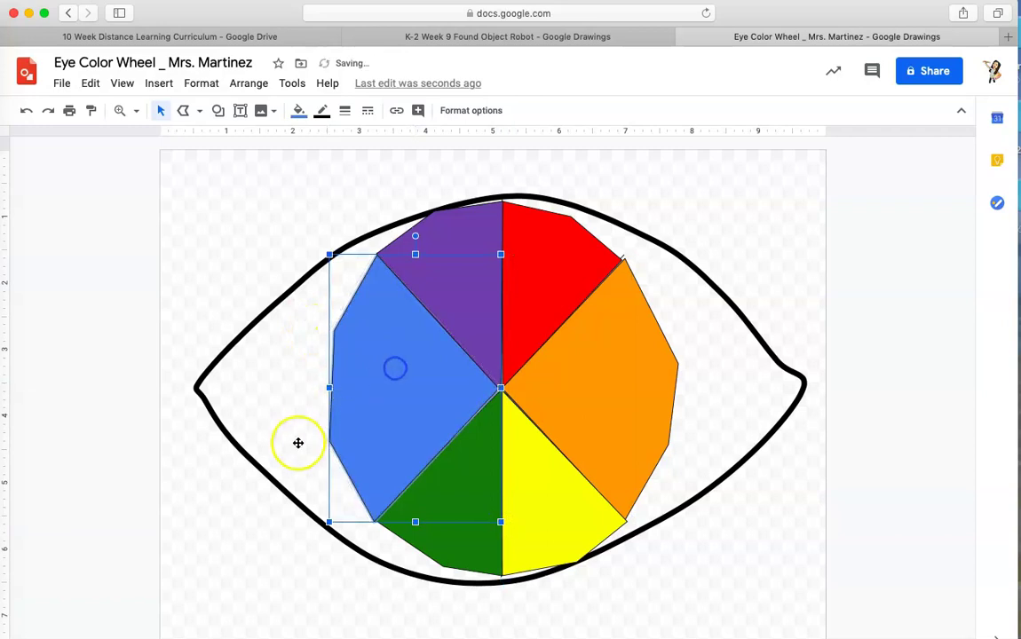
{"action": "left_click", "coordinate": [218, 556]}
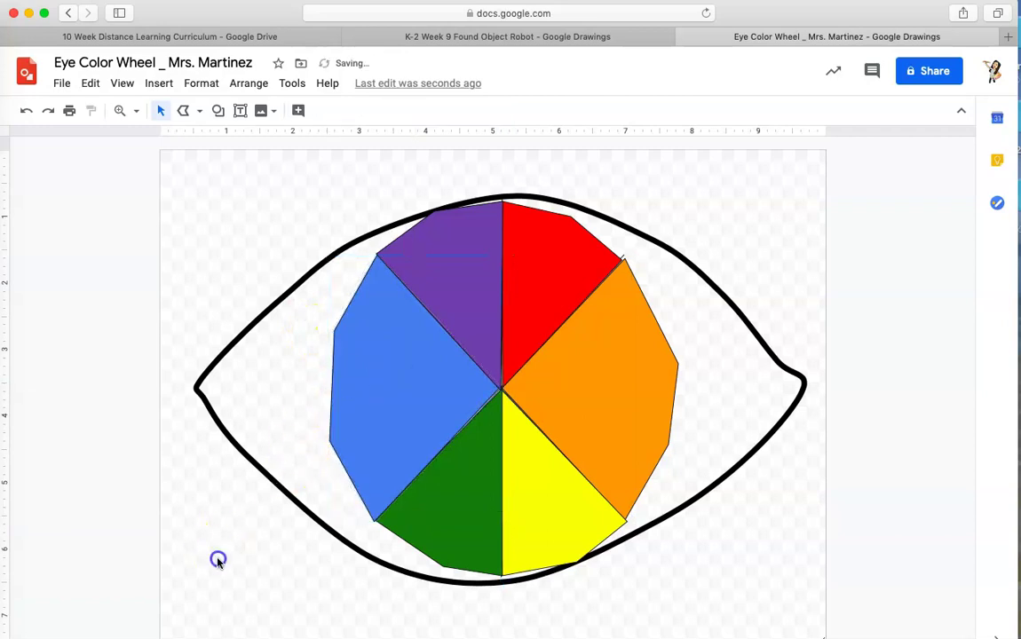
Step: Enlarge the green wedge slightly up and outward to close the gap beside the blue wedge, then deselect it
{"action": "left_click", "coordinate": [458, 408]}
{"action": "left_click", "coordinate": [491, 437]}
{"action": "left_click", "coordinate": [371, 387]}
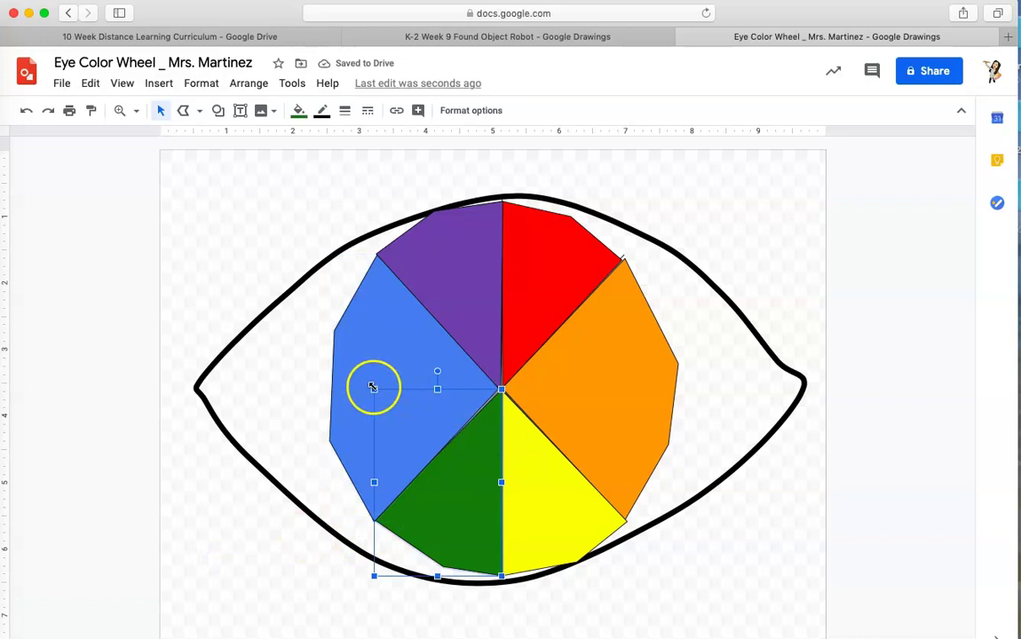
{"action": "left_click_drag", "start_coordinate": [371, 387], "coordinate": [366, 383]}
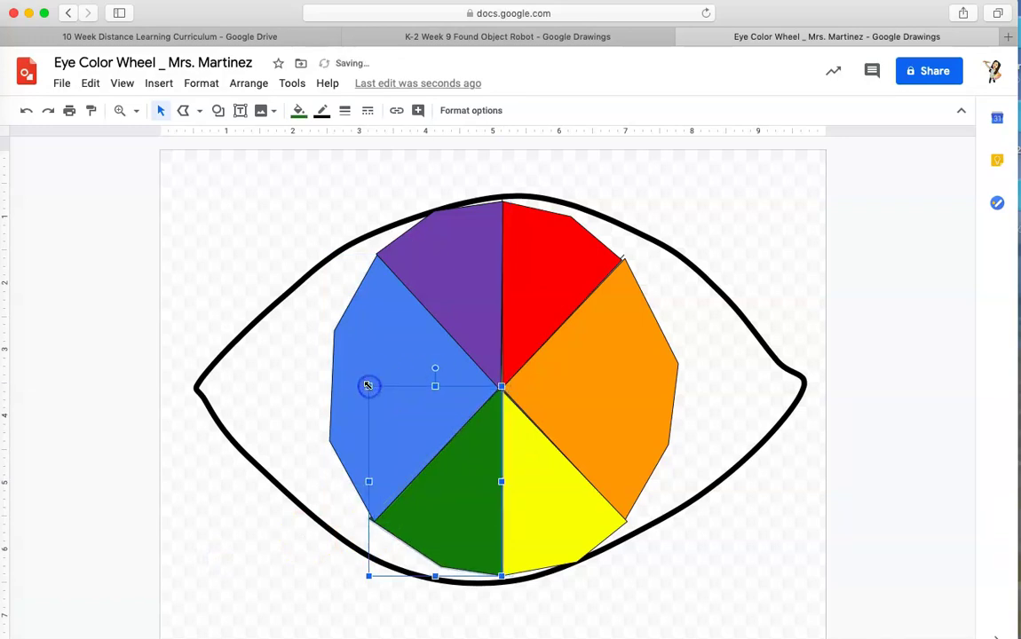
{"action": "left_click", "coordinate": [185, 588]}
Step: Enlarge the red wedge slightly up and outward, and widen the orange wedge a little so their outer corners meet
{"action": "left_click", "coordinate": [570, 244]}
{"action": "left_click", "coordinate": [624, 203]}
{"action": "left_click_drag", "start_coordinate": [624, 202], "coordinate": [627, 199]}
{"action": "left_click", "coordinate": [623, 303]}
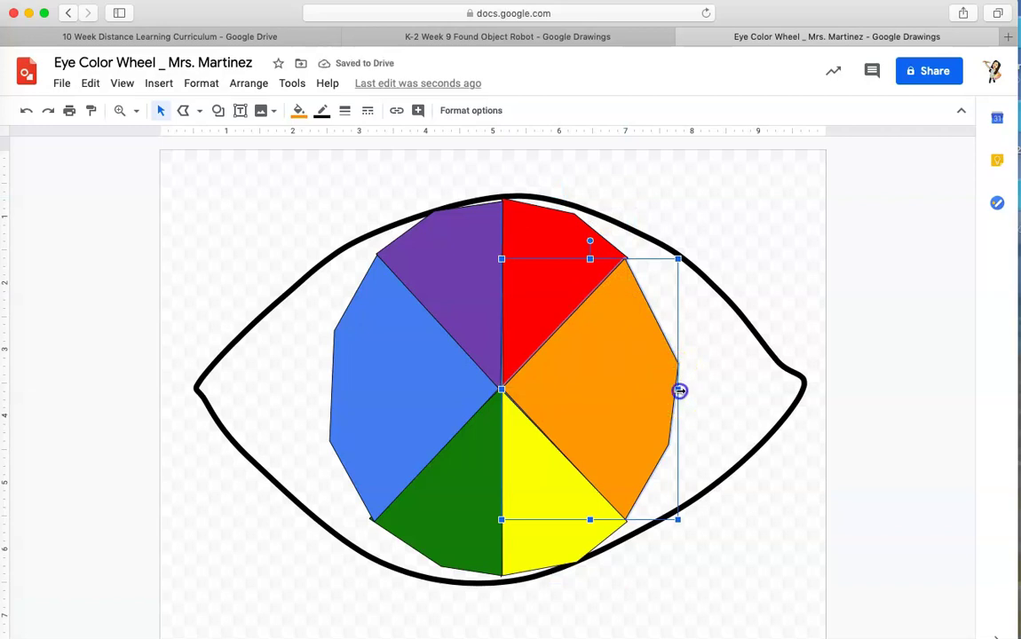
{"action": "left_click_drag", "start_coordinate": [680, 391], "coordinate": [683, 390]}
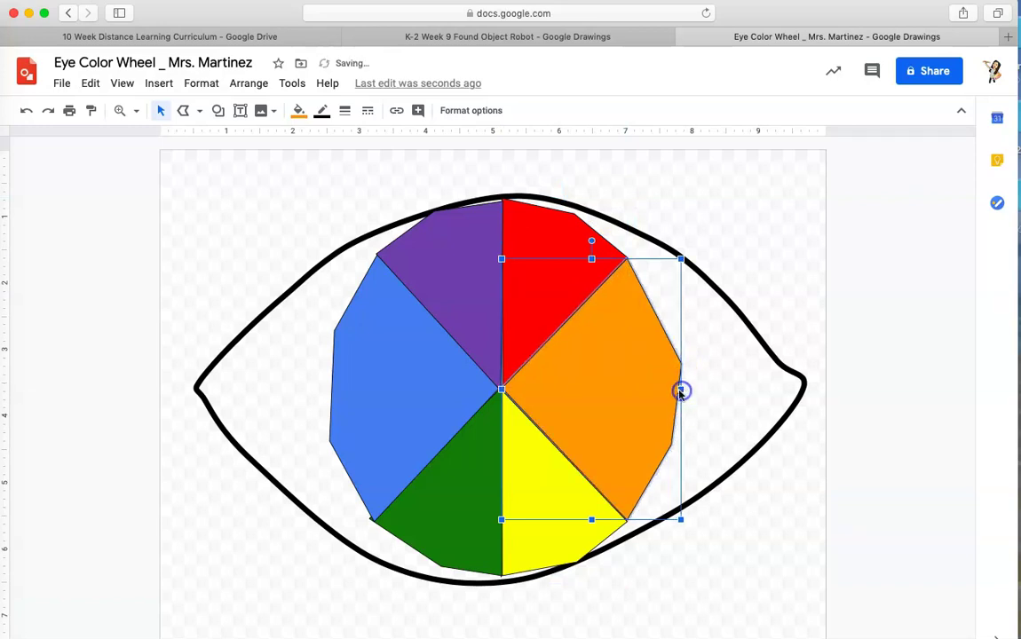
Step: Extend the green wedge slightly down and outward, and stretch the yellow wedge slightly downward to match it
{"action": "left_click", "coordinate": [457, 536]}
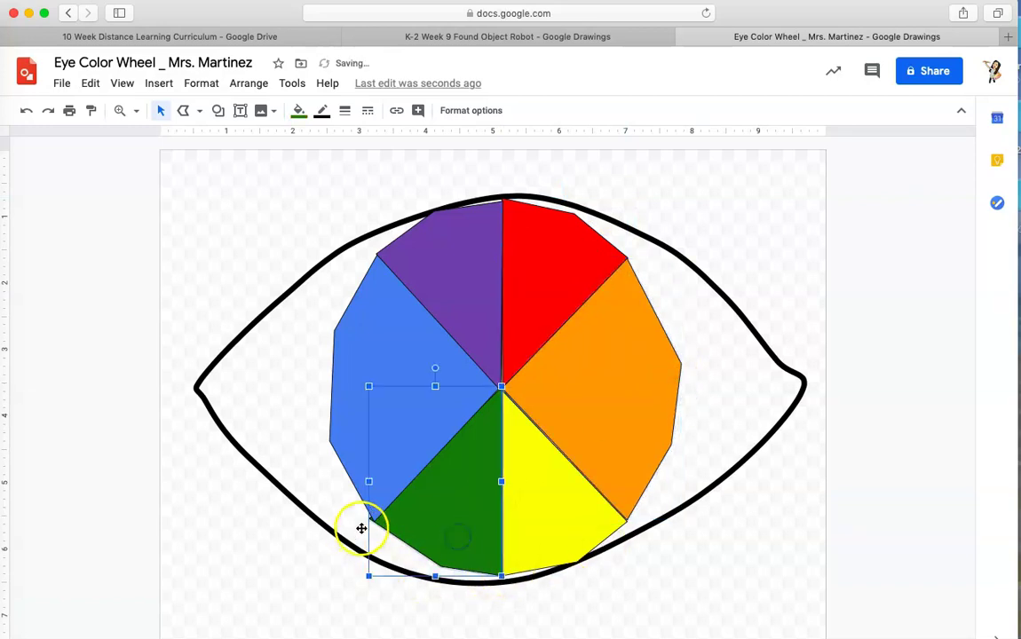
{"action": "left_click_drag", "start_coordinate": [367, 574], "coordinate": [365, 577]}
{"action": "left_click", "coordinate": [624, 522]}
{"action": "left_click", "coordinate": [627, 574]}
{"action": "left_click_drag", "start_coordinate": [627, 575], "coordinate": [626, 576]}
Step: Widen the blue wedge outward and resize it from its corners until it meets the center and the purple and green wedges
{"action": "left_click", "coordinate": [333, 485]}
{"action": "left_click", "coordinate": [310, 372]}
{"action": "left_click", "coordinate": [328, 391]}
{"action": "left_click_drag", "start_coordinate": [328, 391], "coordinate": [326, 388]}
{"action": "left_click", "coordinate": [406, 339]}
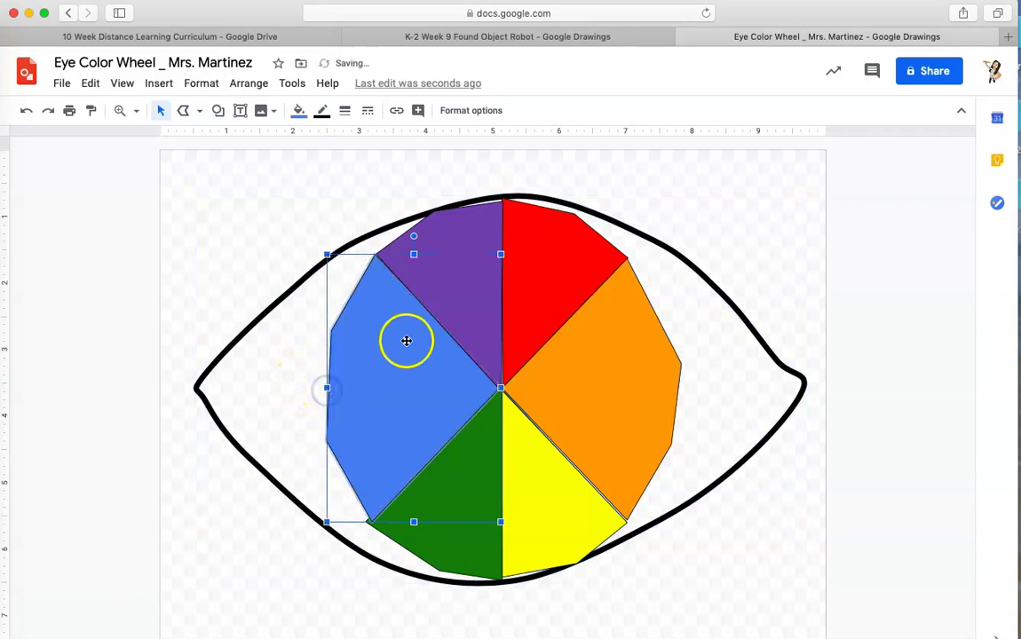
{"action": "left_click_drag", "start_coordinate": [404, 359], "coordinate": [401, 359]}
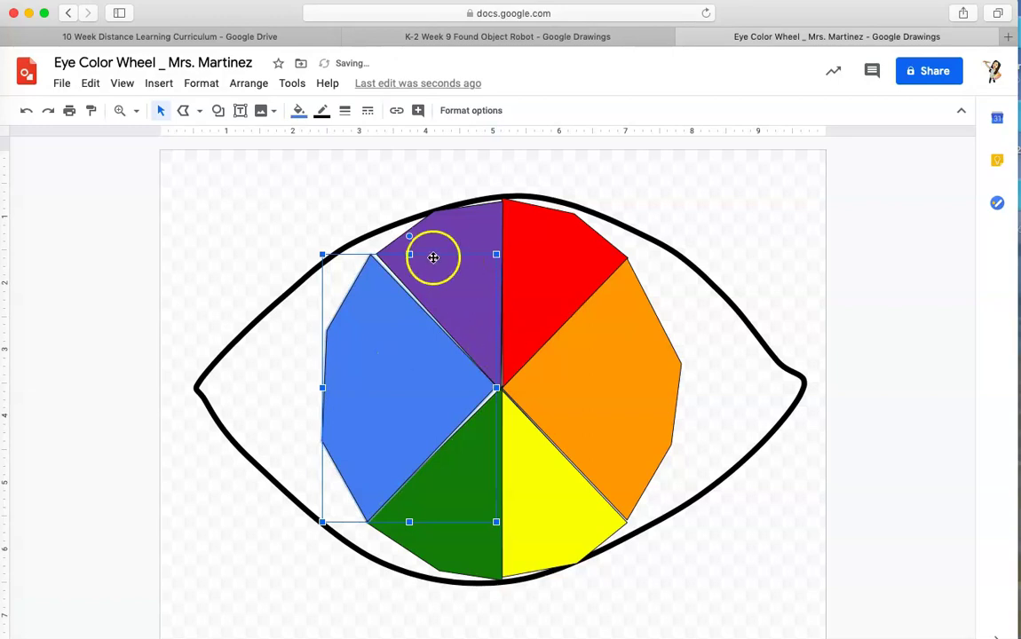
{"action": "left_click_drag", "start_coordinate": [496, 254], "coordinate": [501, 251]}
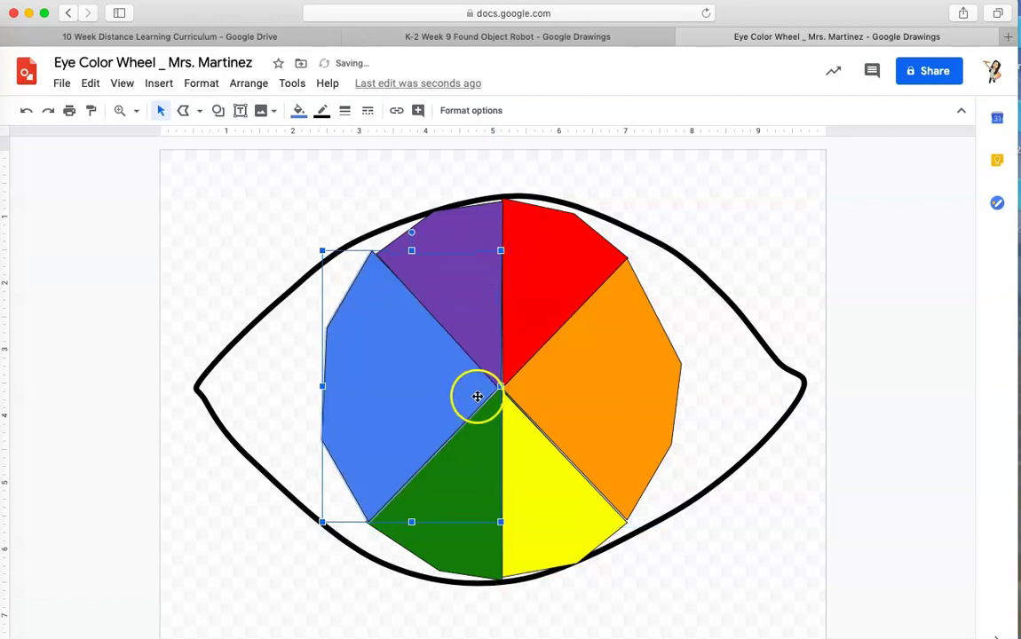
{"action": "left_click_drag", "start_coordinate": [503, 526], "coordinate": [502, 528]}
{"action": "left_click_drag", "start_coordinate": [431, 408], "coordinate": [407, 438]}
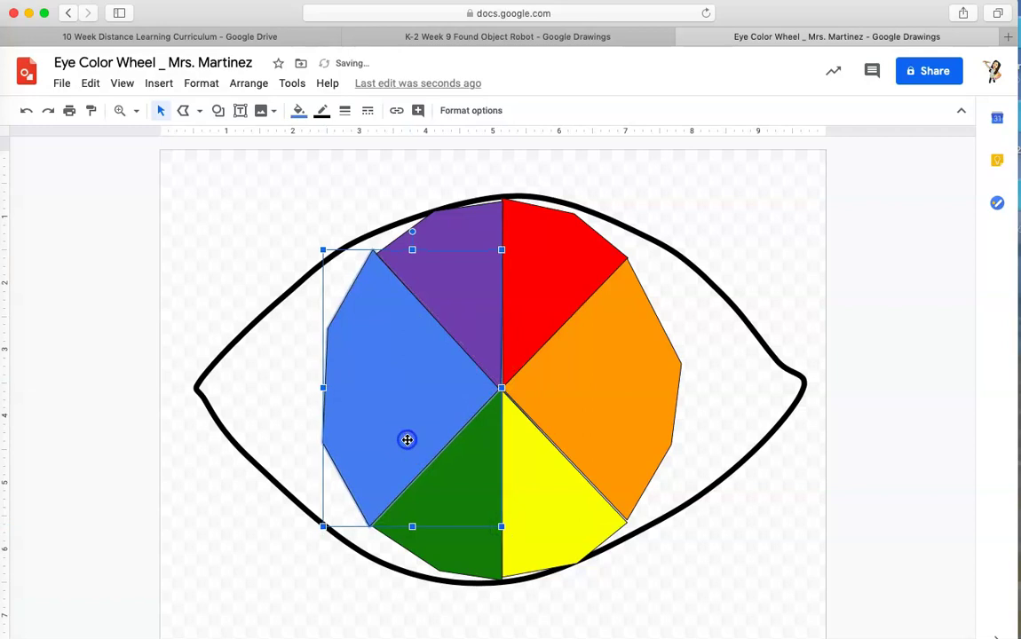
Step: Enlarge the purple wedge up and outward to the blue wedge's corner, and stretch the red wedge upward to match
{"action": "left_click", "coordinate": [441, 283]}
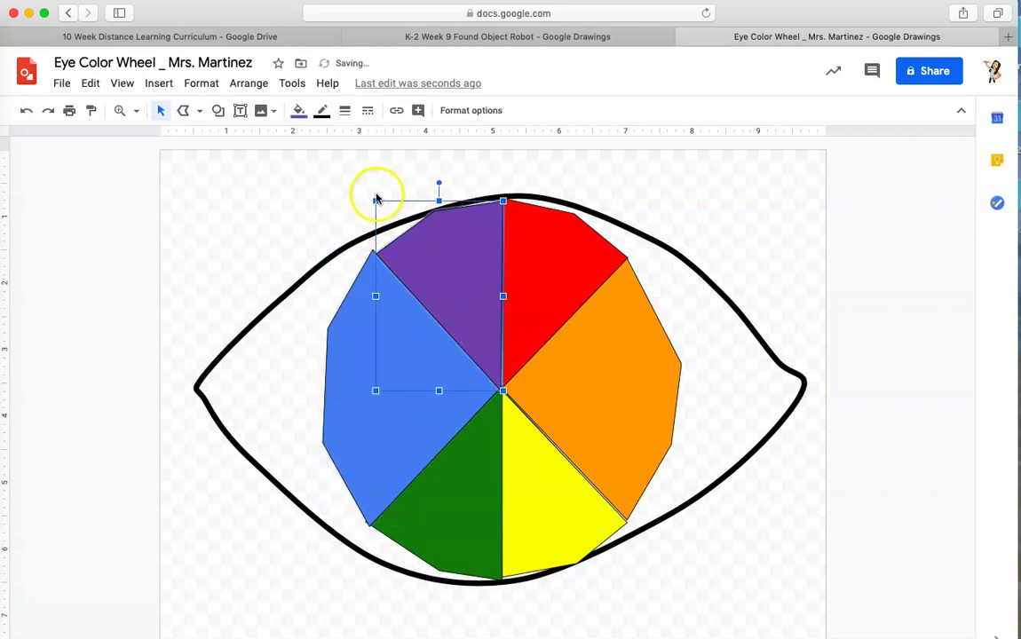
{"action": "left_click_drag", "start_coordinate": [376, 199], "coordinate": [370, 193]}
{"action": "left_click", "coordinate": [527, 212]}
{"action": "left_click_drag", "start_coordinate": [627, 201], "coordinate": [627, 193]}
{"action": "left_click", "coordinate": [588, 253]}
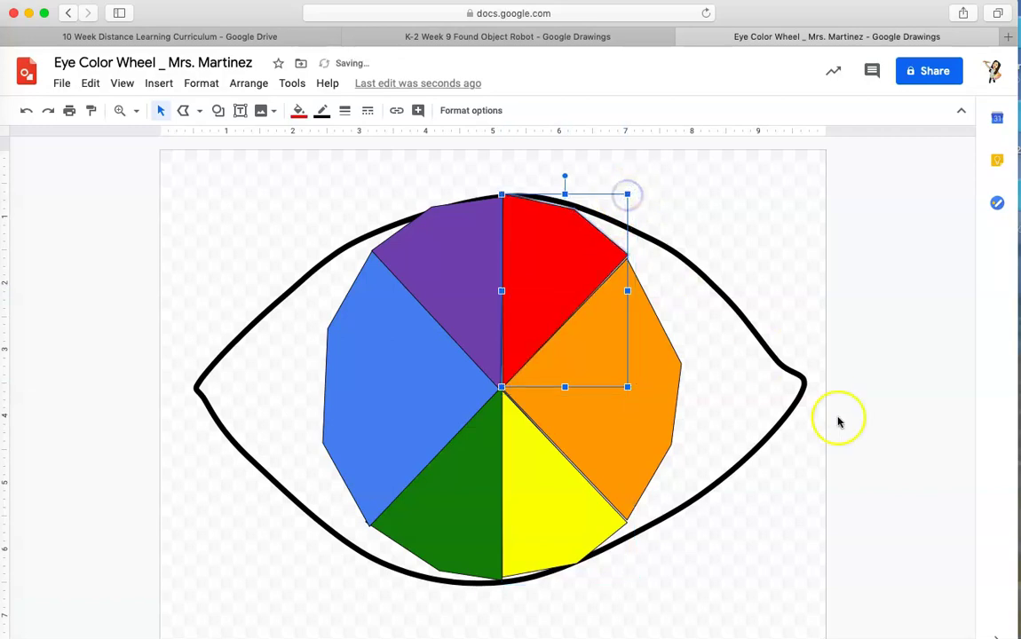
Step: Stretch the orange wedge slightly downward to close the gap beside the yellow wedge, fine-tune its upper corner, and deselect it
{"action": "left_click", "coordinate": [644, 337]}
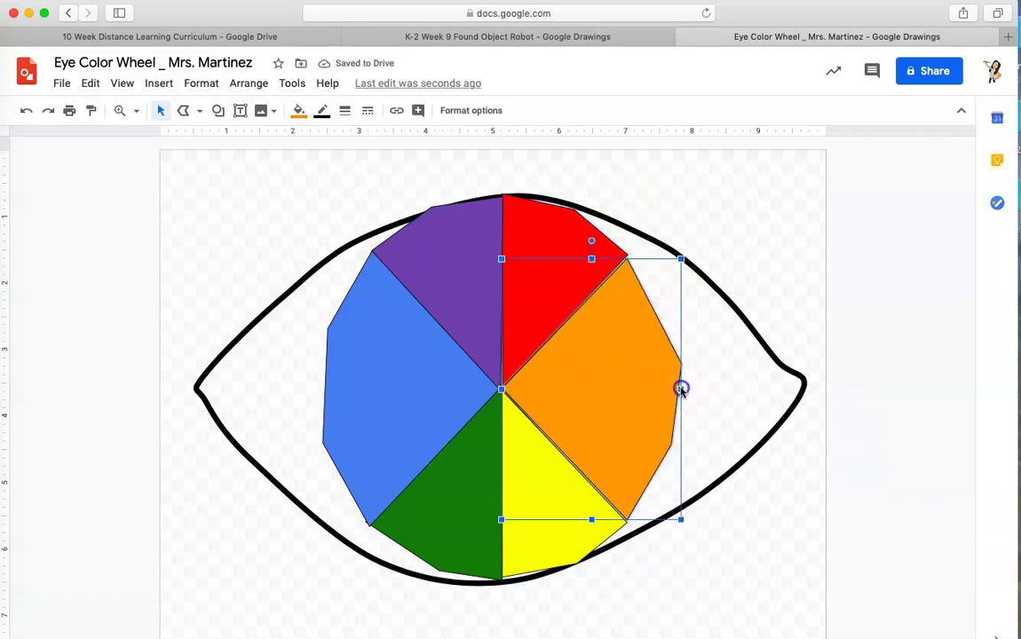
{"action": "left_click", "coordinate": [678, 521]}
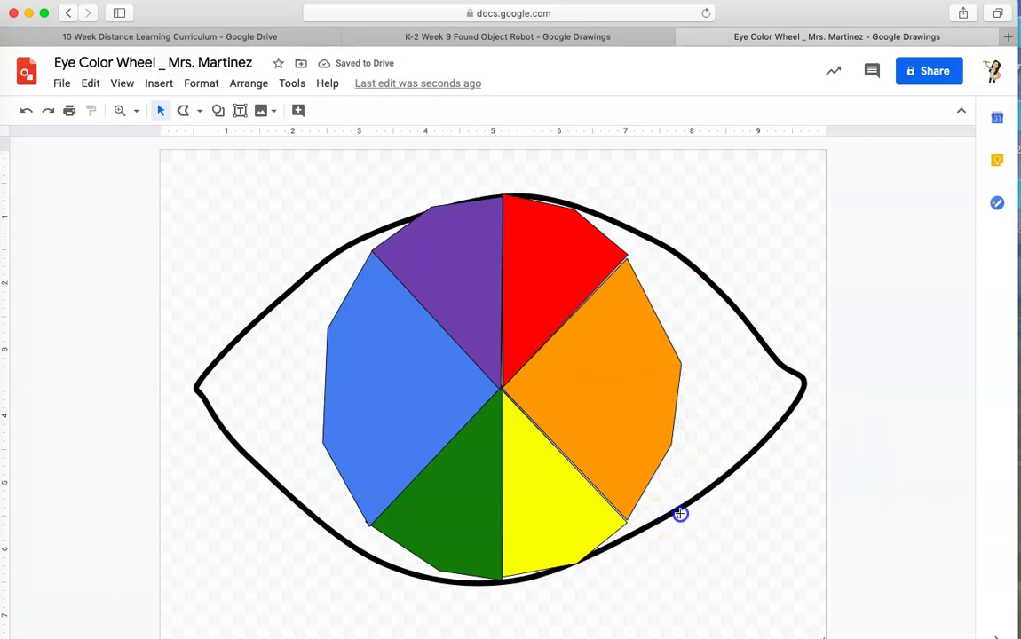
{"action": "left_click", "coordinate": [681, 513]}
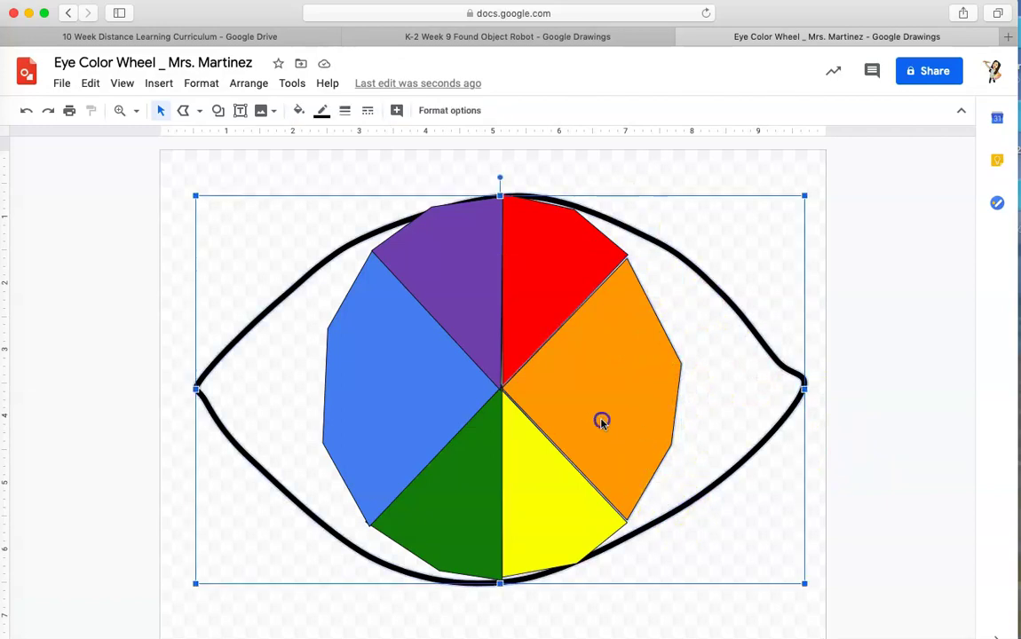
{"action": "left_click", "coordinate": [720, 165]}
{"action": "left_click", "coordinate": [631, 388]}
{"action": "left_click", "coordinate": [681, 521]}
{"action": "left_click_drag", "start_coordinate": [681, 520], "coordinate": [682, 522]}
{"action": "left_click", "coordinate": [797, 391]}
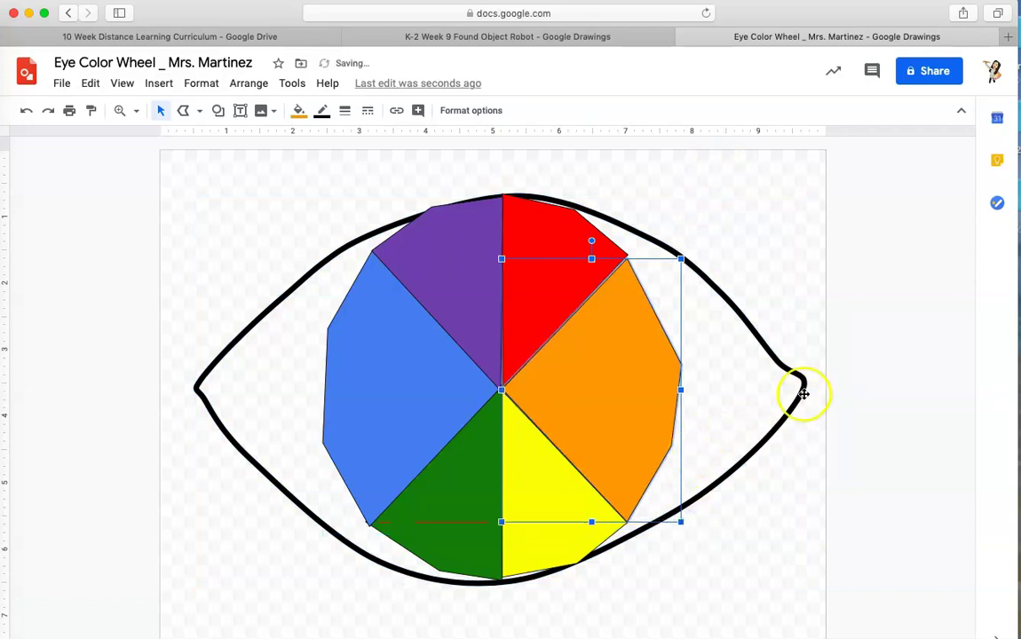
{"action": "left_click", "coordinate": [624, 344]}
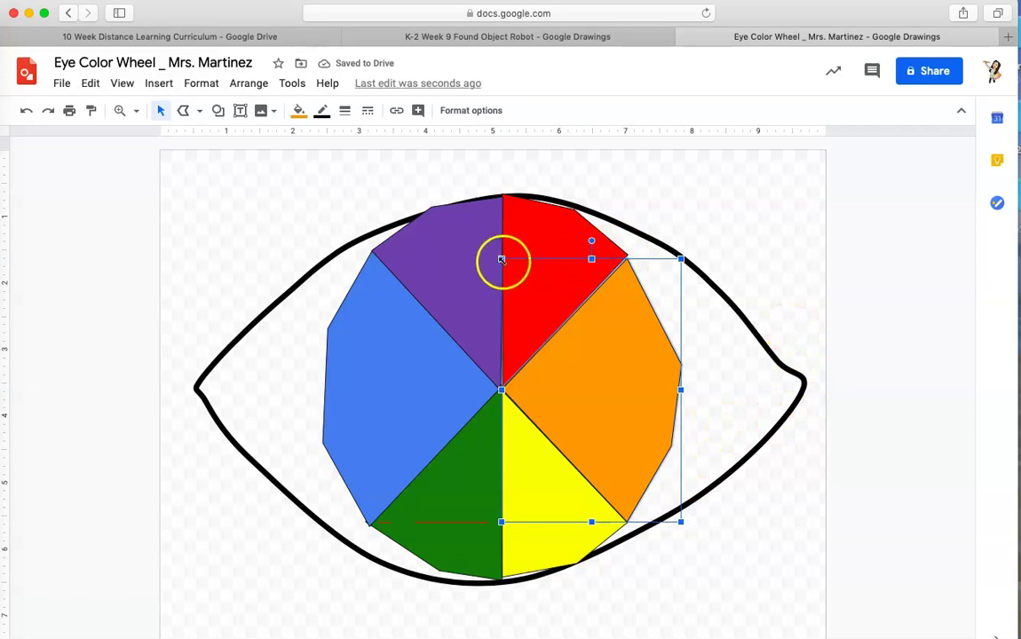
{"action": "left_click_drag", "start_coordinate": [501, 259], "coordinate": [501, 259]}
{"action": "left_click", "coordinate": [111, 279]}
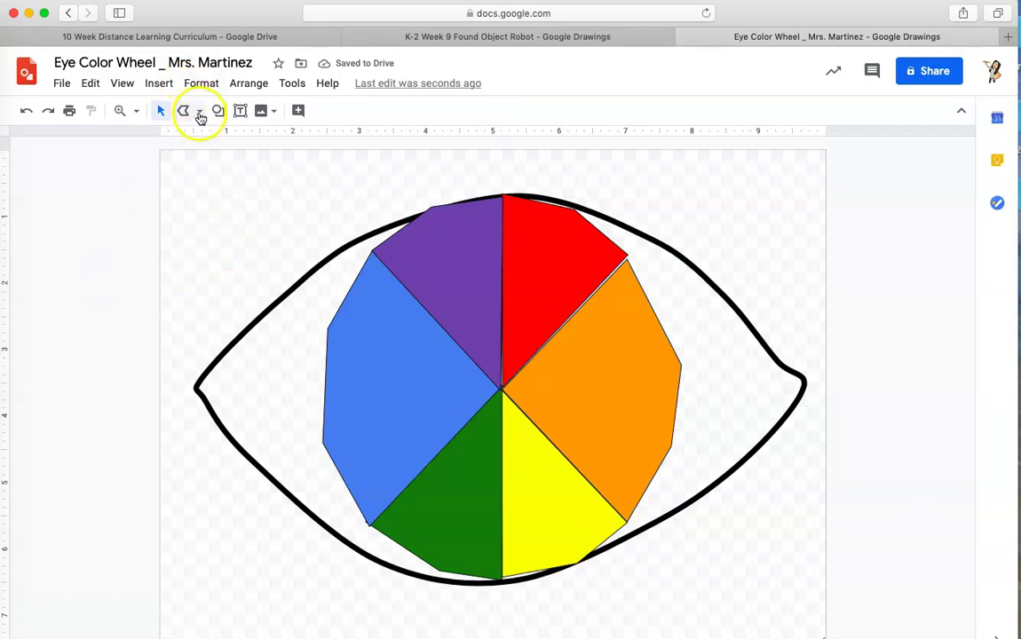
Step: Draw a wavy Scribble eyelash from the eye's upper edge beside the purple wedge and thicken its line to resemble the eye outline
{"action": "left_click", "coordinate": [200, 112]}
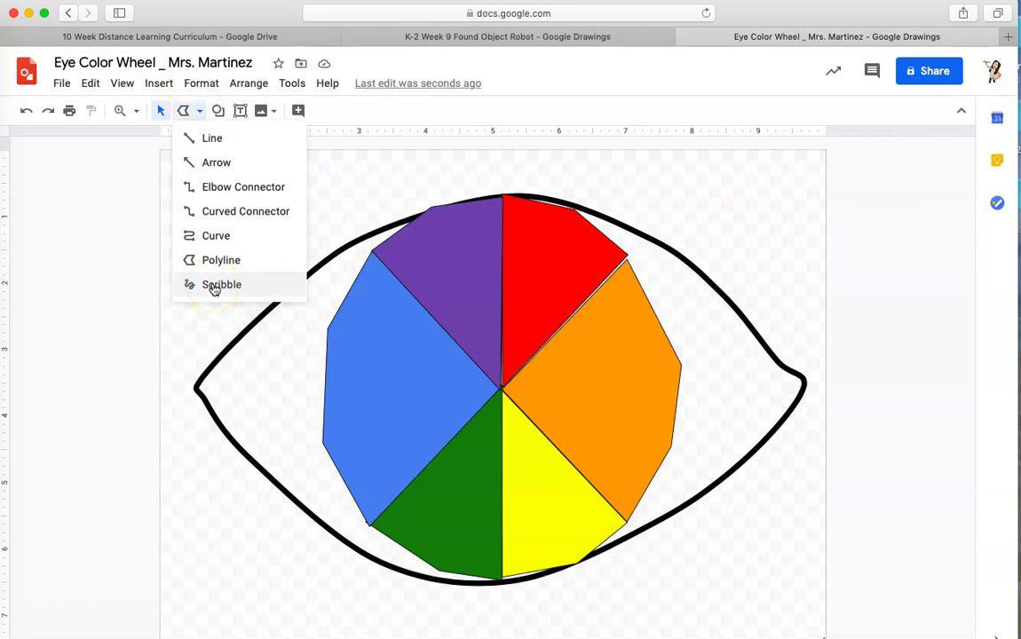
{"action": "left_click", "coordinate": [213, 288]}
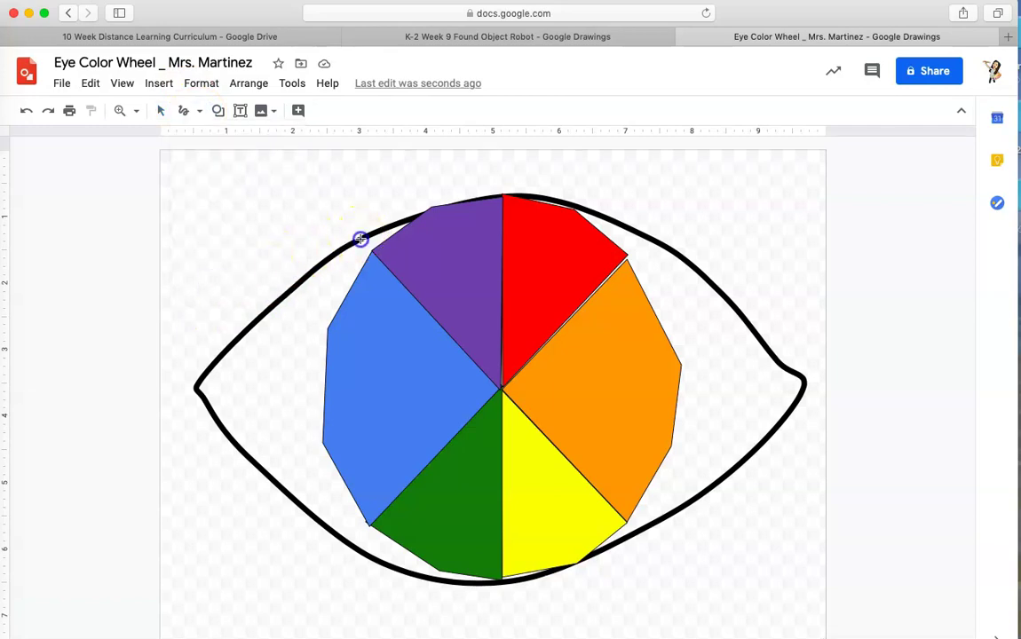
{"action": "left_click_drag", "start_coordinate": [291, 194], "coordinate": [235, 200]}
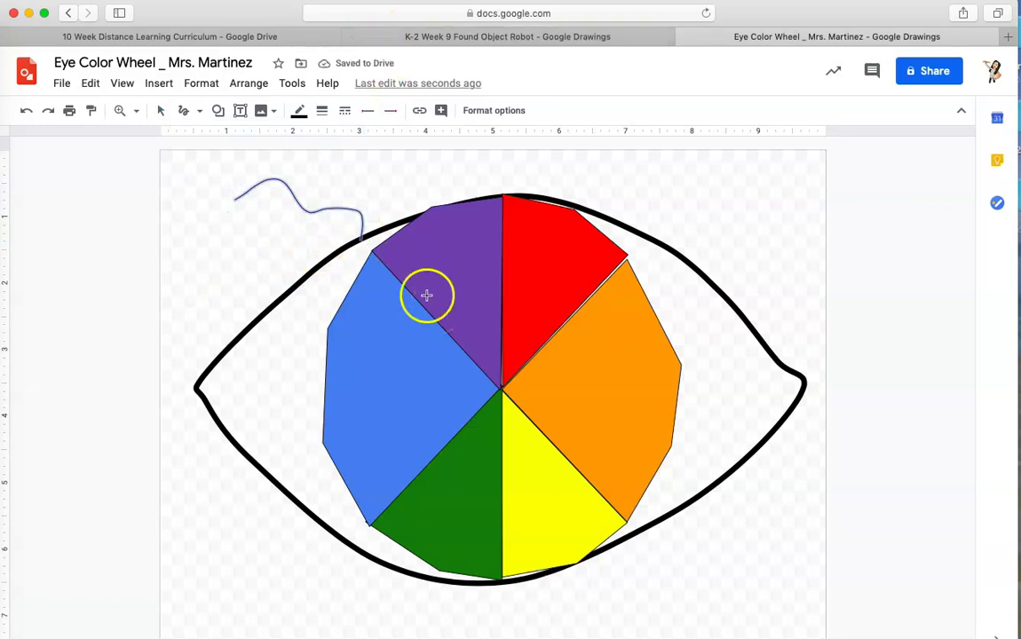
{"action": "left_click", "coordinate": [322, 116]}
{"action": "left_click", "coordinate": [337, 232]}
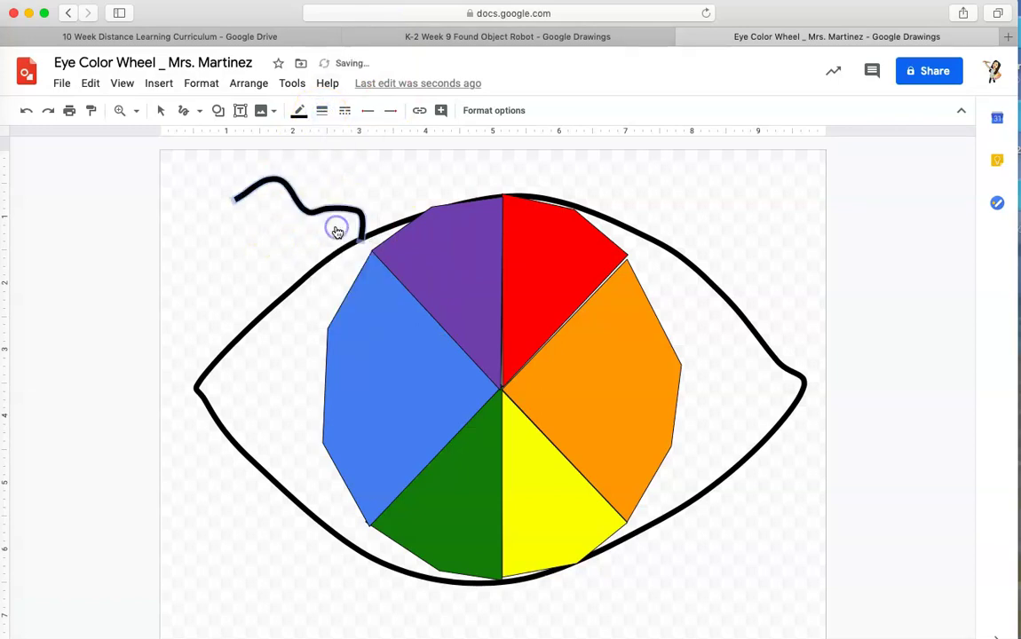
Step: Draw three more wavy Scribble eyelashes along the upper eye outline, above the purple and red wedges and toward the orange side
{"action": "mouse_move", "coordinate": [408, 214]}
{"action": "left_mouse_down"}
{"action": "mouse_move", "coordinate": [395, 185]}
{"action": "mouse_move", "coordinate": [446, 162]}
{"action": "mouse_move", "coordinate": [494, 158]}
{"action": "left_mouse_up"}
{"action": "left_click_drag", "start_coordinate": [554, 196], "coordinate": [671, 175]}
{"action": "left_click_drag", "start_coordinate": [669, 243], "coordinate": [663, 242]}
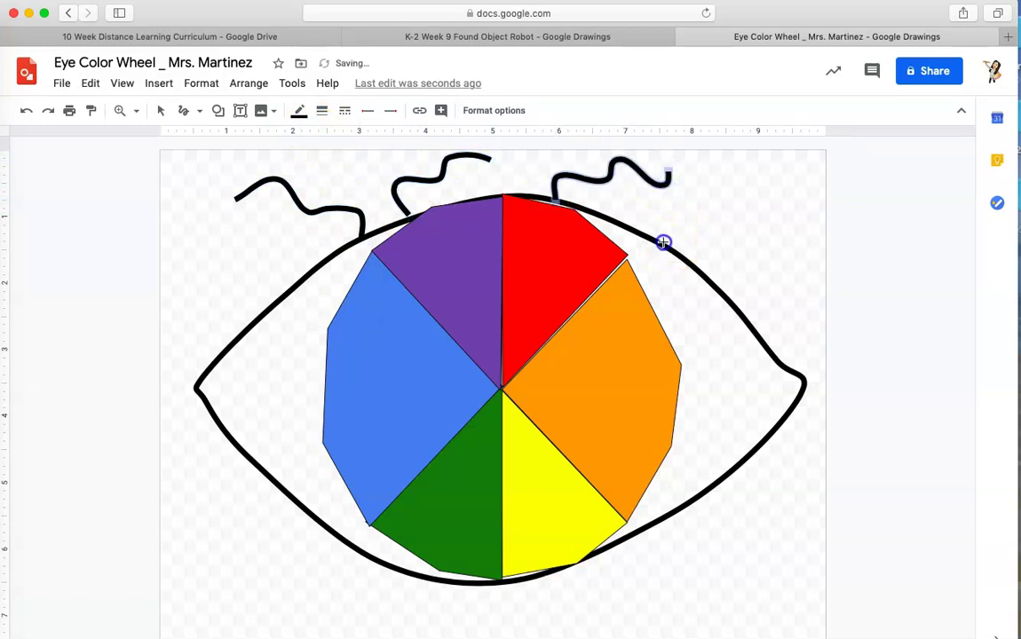
{"action": "left_click_drag", "start_coordinate": [725, 199], "coordinate": [756, 166]}
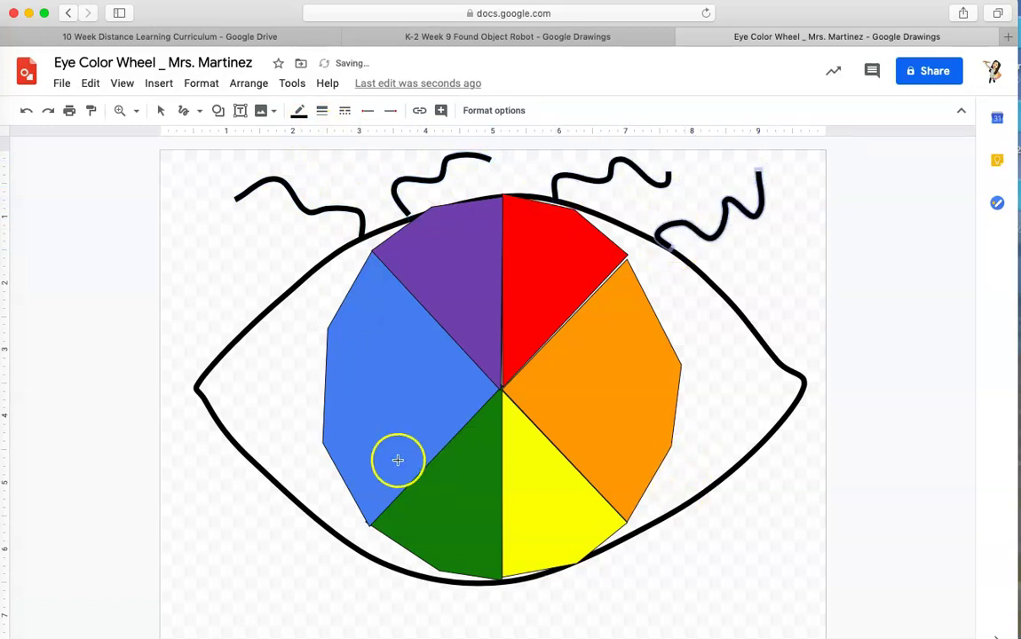
Step: Draw eight short curved Scribble eyelashes spaced along the lower eye outline from the blue side to the orange side
{"action": "left_click_drag", "start_coordinate": [277, 484], "coordinate": [245, 525]}
{"action": "left_click_drag", "start_coordinate": [317, 529], "coordinate": [289, 571]}
{"action": "mouse_move", "coordinate": [375, 561]}
{"action": "left_mouse_down"}
{"action": "mouse_move", "coordinate": [383, 596]}
{"action": "mouse_move", "coordinate": [365, 607]}
{"action": "left_mouse_up"}
{"action": "left_click_drag", "start_coordinate": [445, 625], "coordinate": [446, 626]}
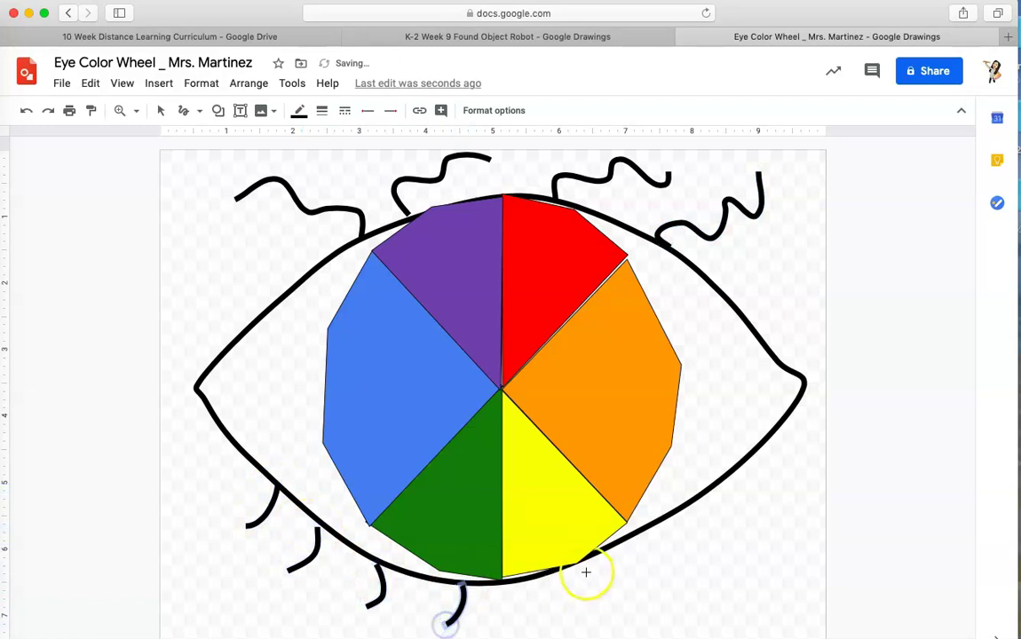
{"action": "left_click_drag", "start_coordinate": [564, 570], "coordinate": [566, 608]}
{"action": "left_click_drag", "start_coordinate": [651, 529], "coordinate": [674, 597]}
{"action": "left_click_drag", "start_coordinate": [702, 494], "coordinate": [748, 540]}
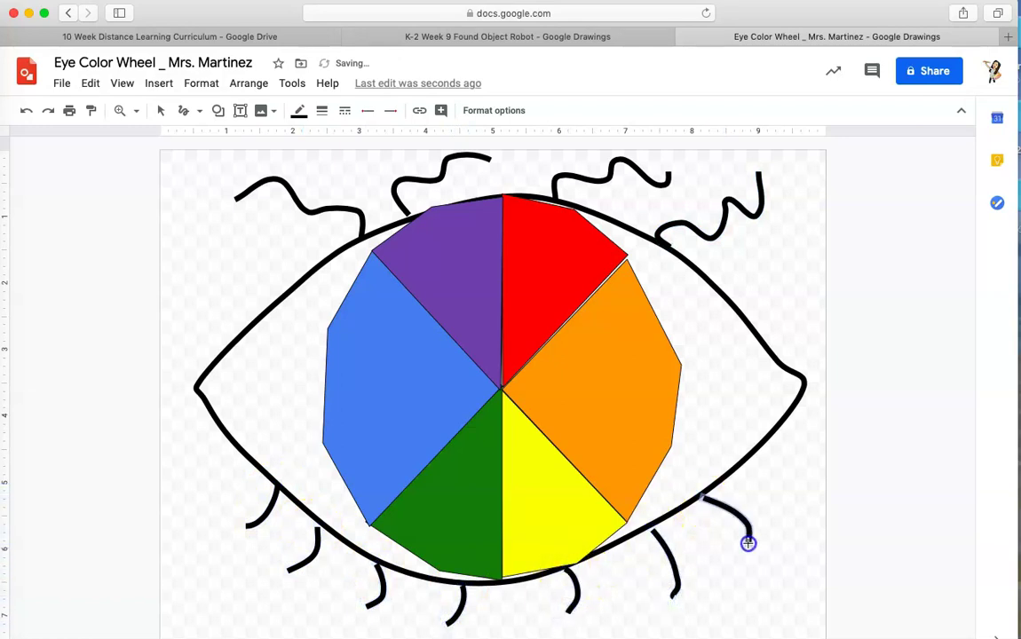
{"action": "left_click_drag", "start_coordinate": [753, 451], "coordinate": [791, 510]}
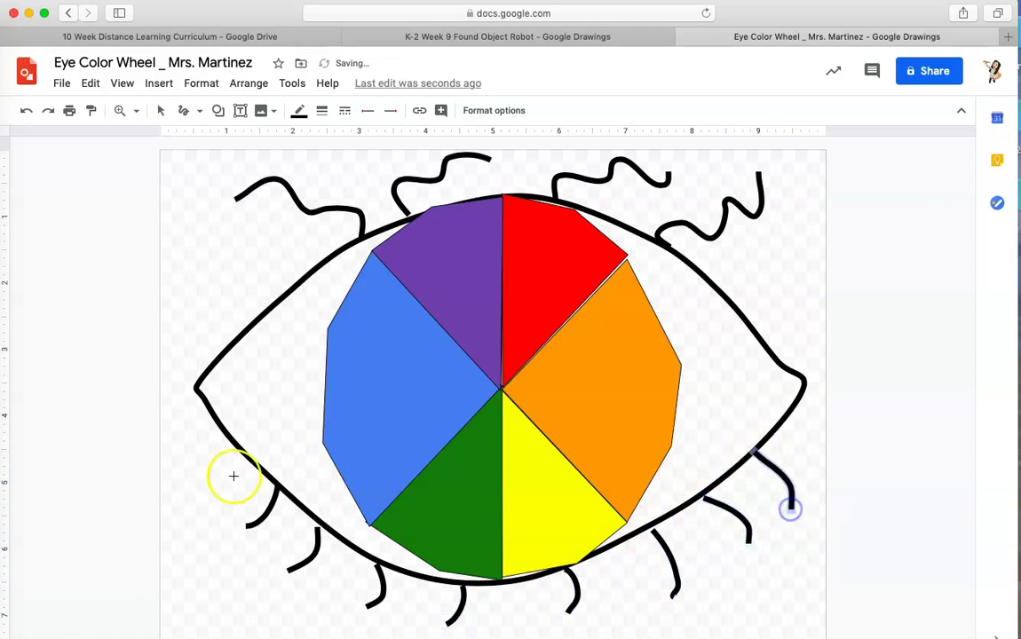